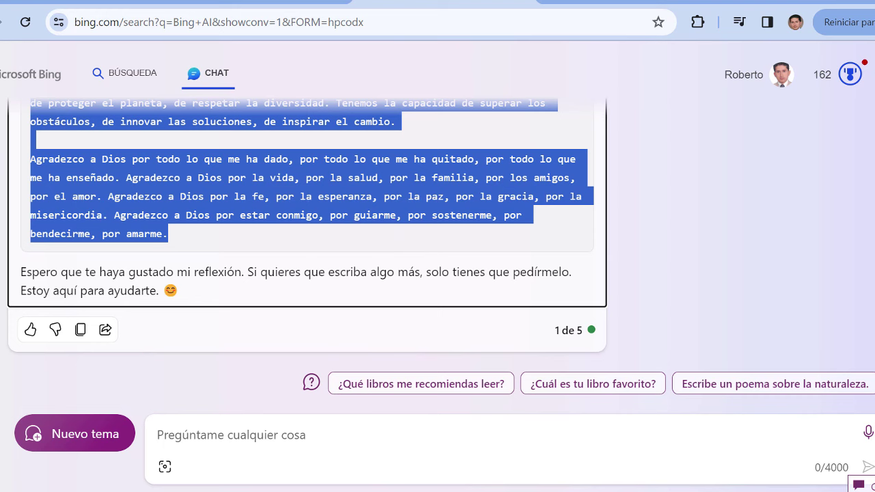
Step: Switch to ElevenLabs, paste the copied reflection into the text to convert, and remove the blank lines between its paragraphs
click(587, 5)
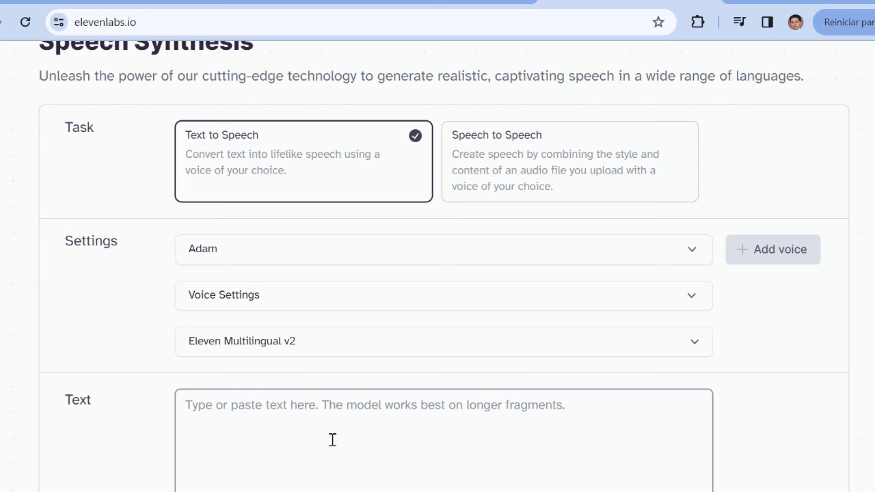
key(ctrl+v)
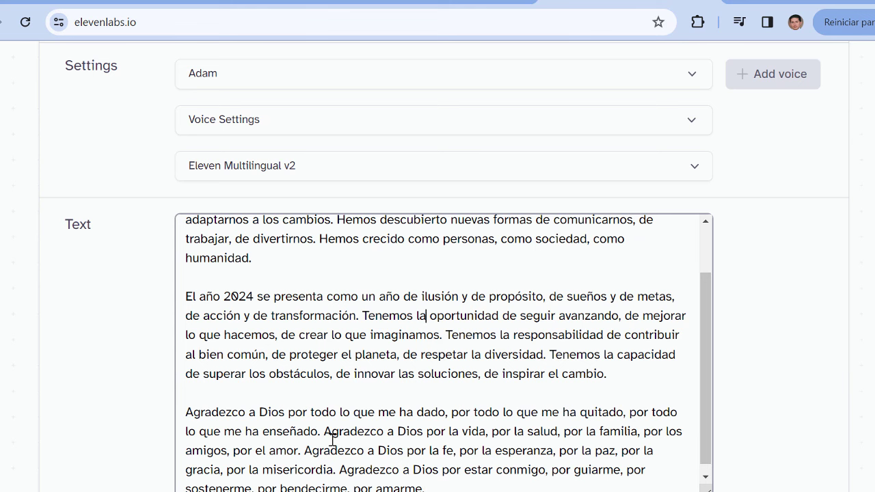
key(BackSpace)
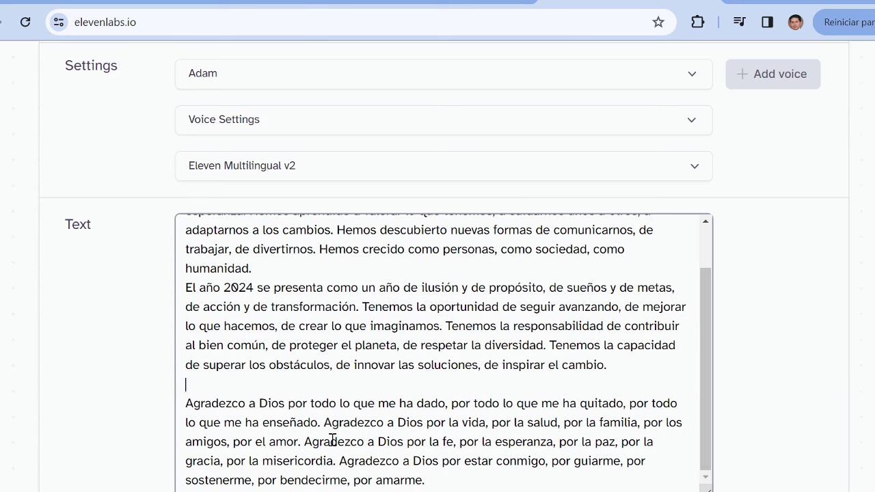
key(BackSpace)
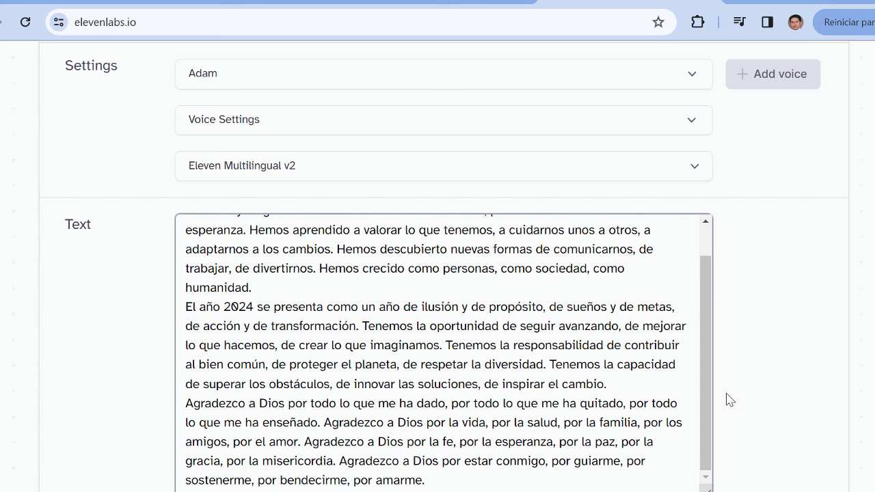
Step: Look through the voices available for the speech synthesis, keeping the Adam voice
scroll(708, 309, up, 2)
scroll(443, 274, up, 3)
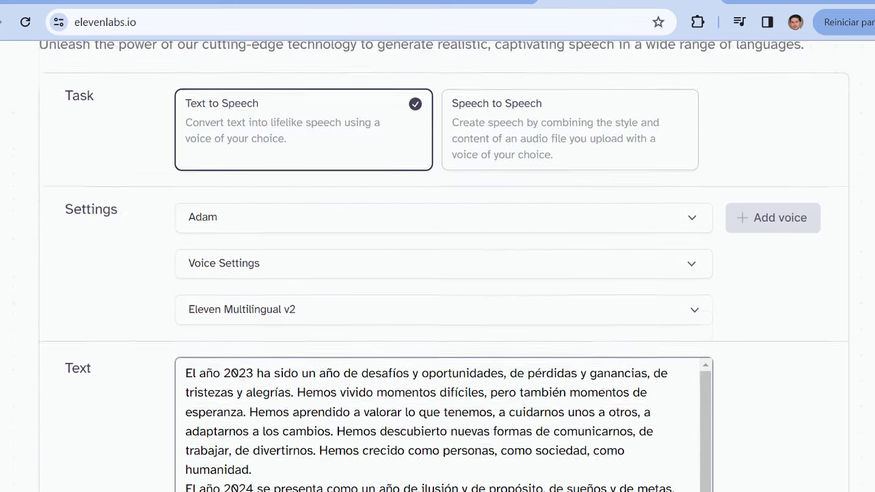
scroll(649, 250, down, 1)
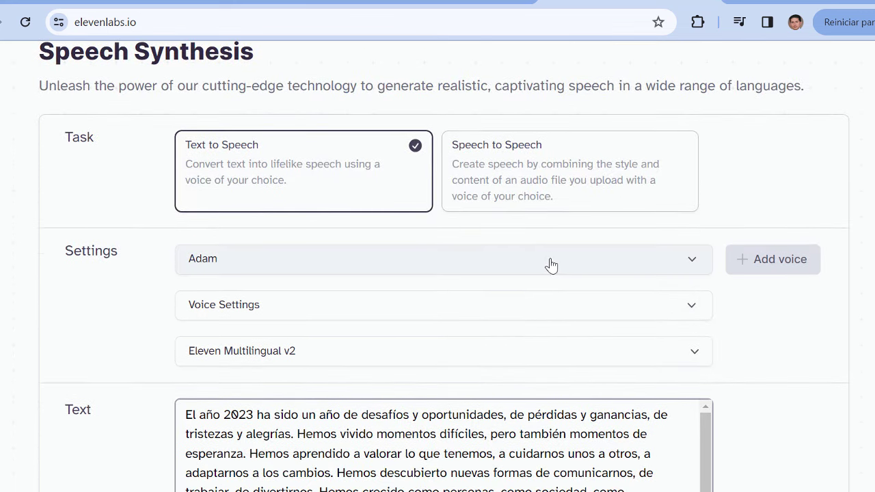
click(636, 262)
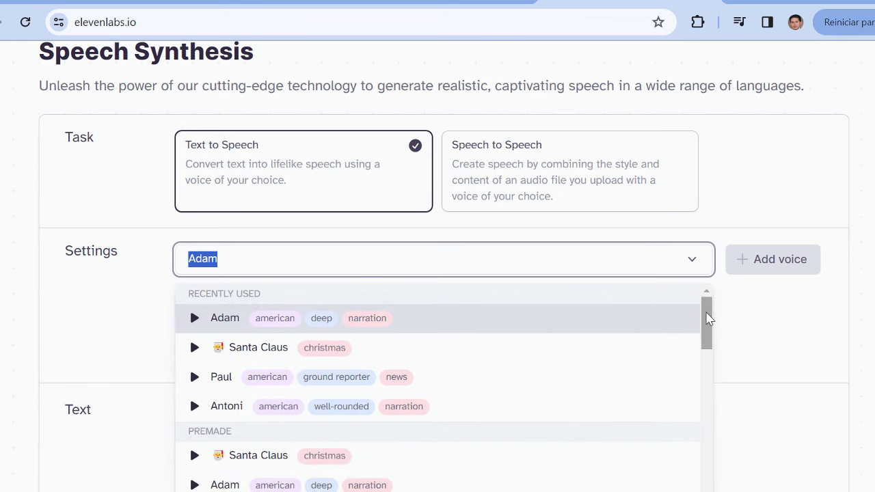
drag(708, 318, 713, 296)
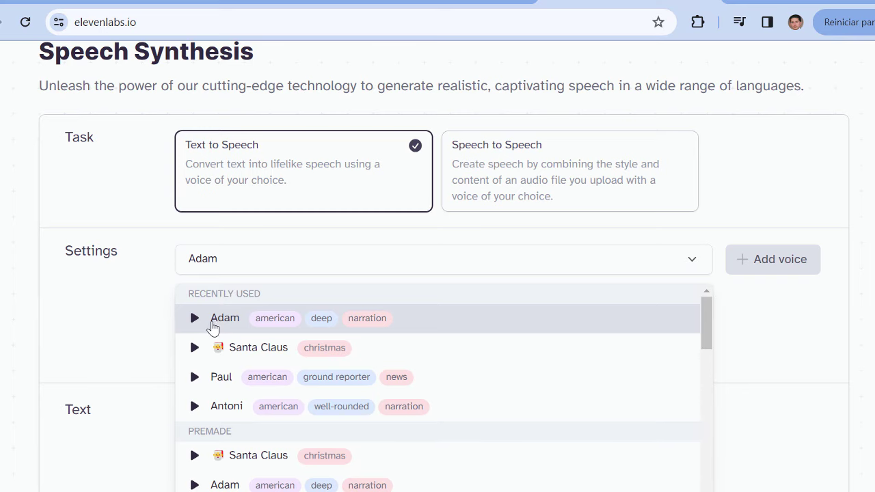
click(114, 338)
Step: Generate the speech from the pasted reflection and download the resulting audio
scroll(444, 267, down, 2)
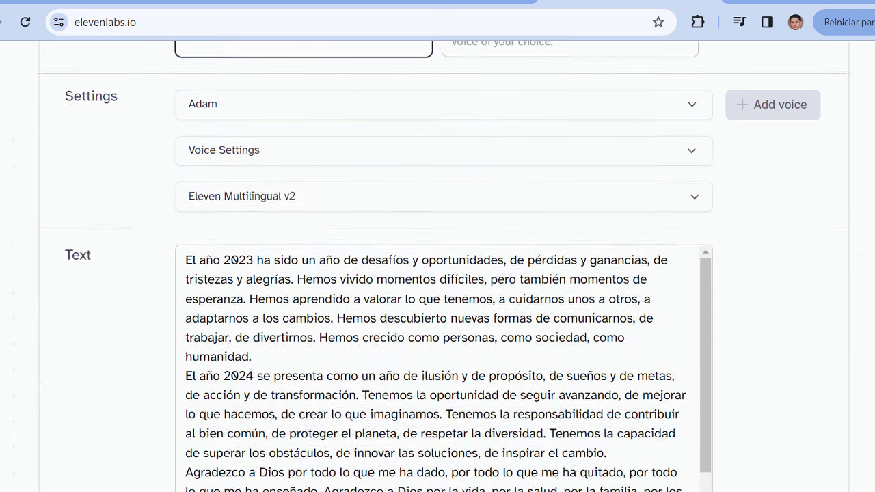
scroll(444, 267, down, 3)
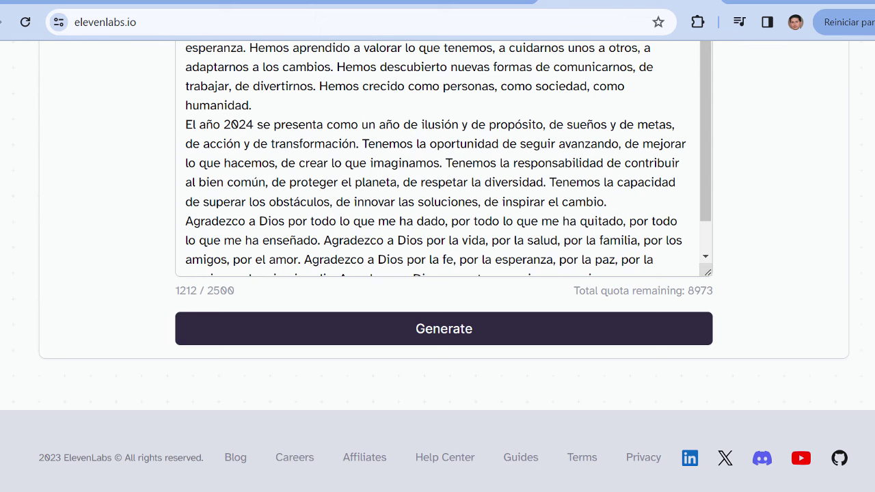
click(442, 341)
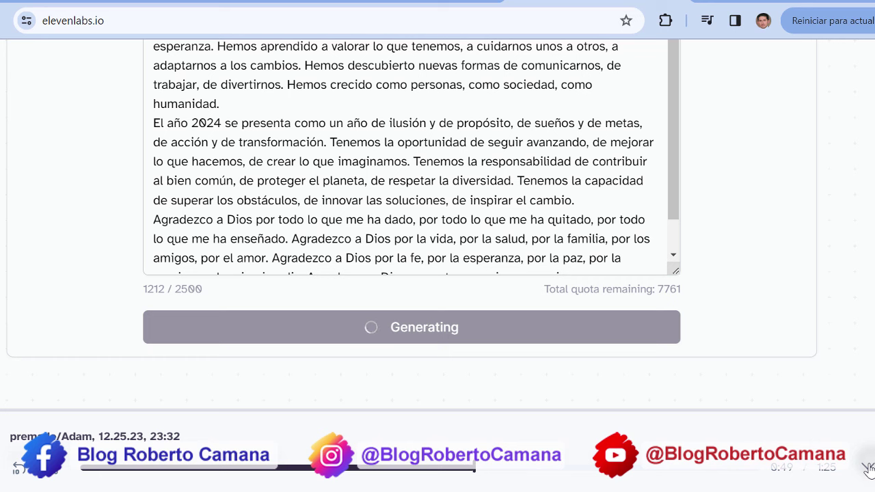
drag(675, 121, 690, 151)
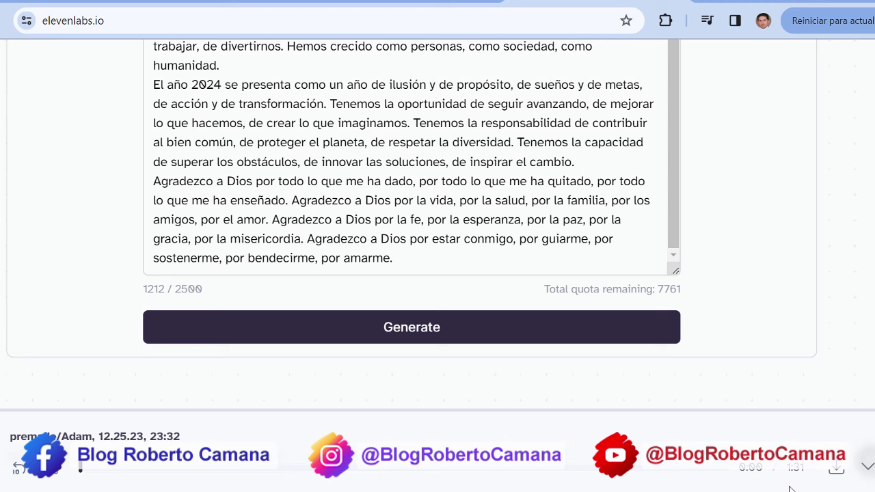
click(837, 472)
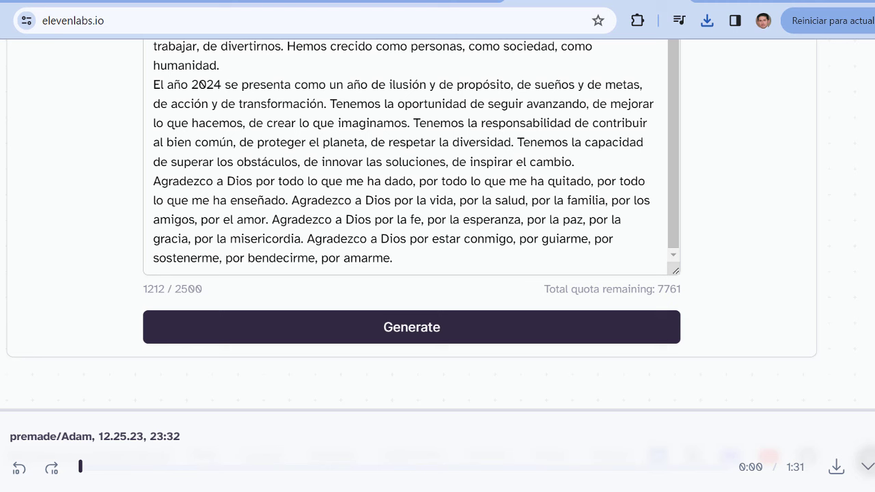
Step: Open Google in a new browser tab, search for "pixabay" and open the Pixabay website
key(ctrl+t)
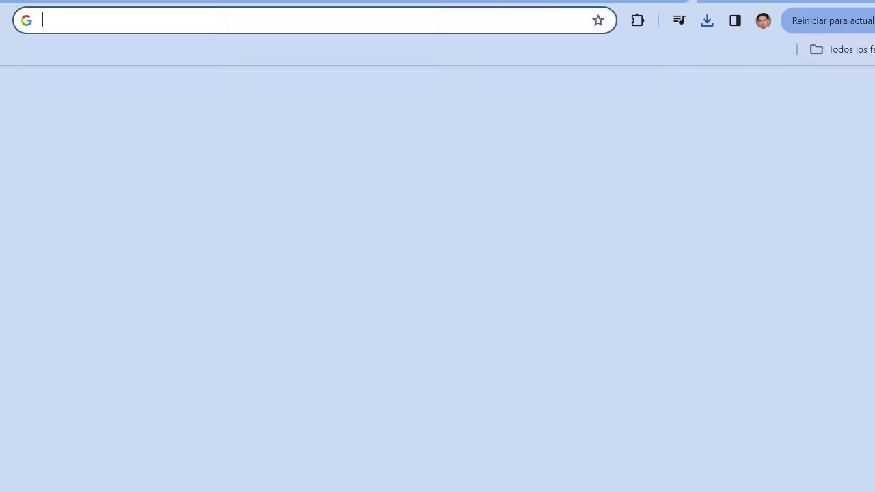
click(482, 23)
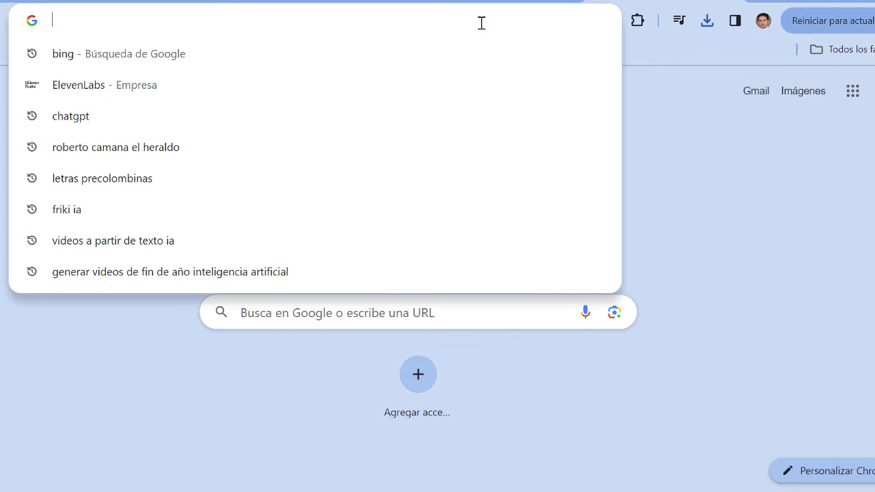
text(go)
key(Return)
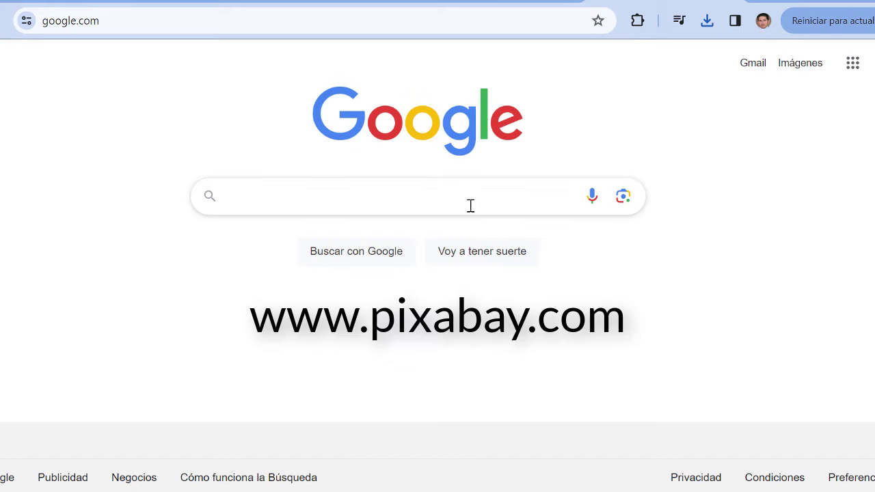
click(373, 206)
text(pi)
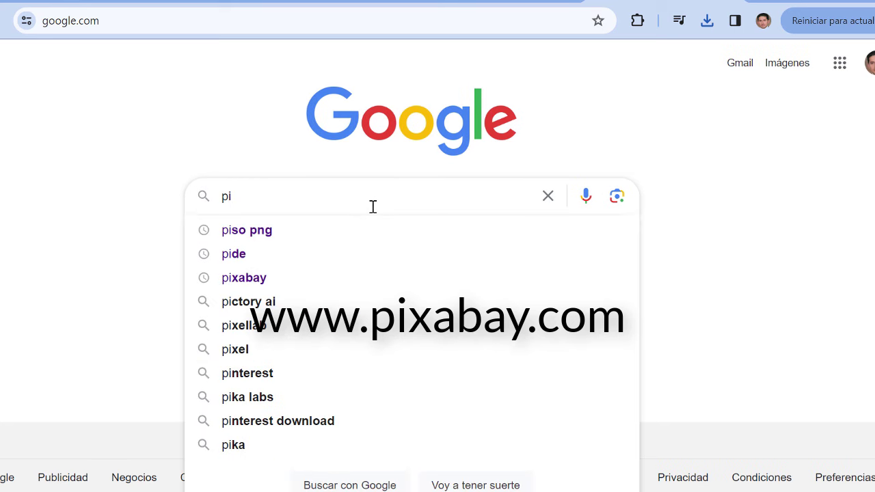
text(xabay)
key(Return)
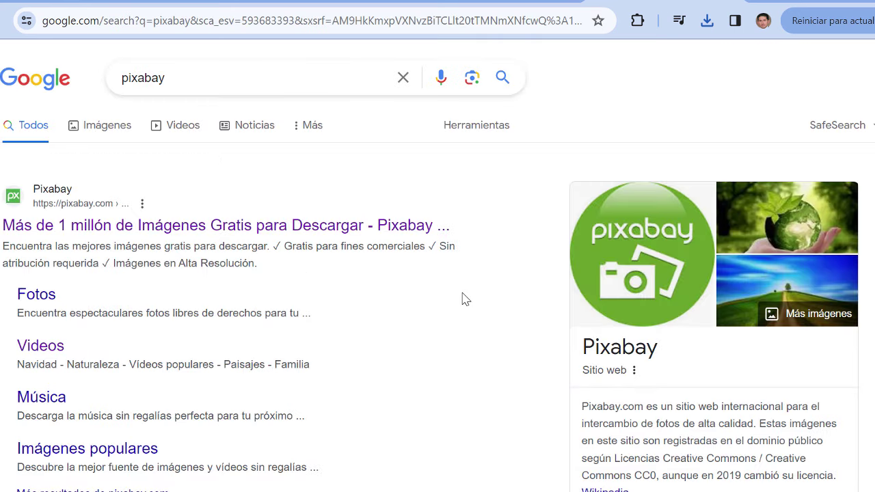
click(52, 230)
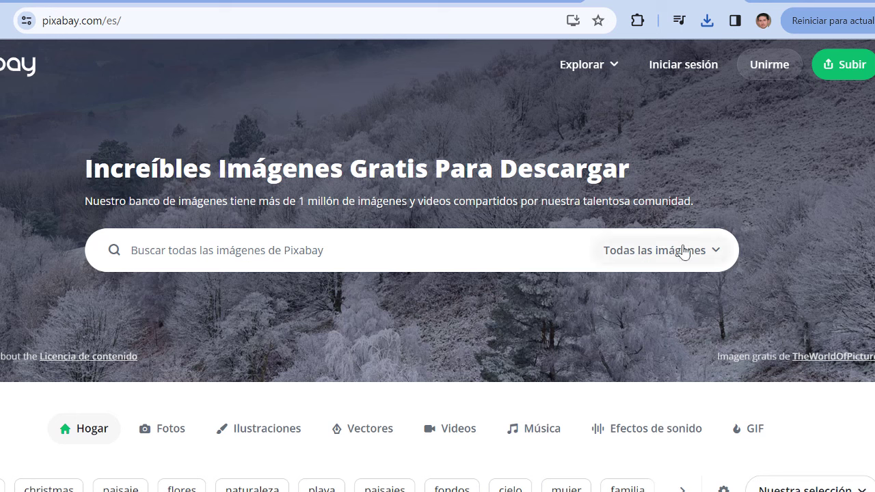
Step: Restrict the Pixabay search to videos and search for "juegos artificiales"
click(707, 255)
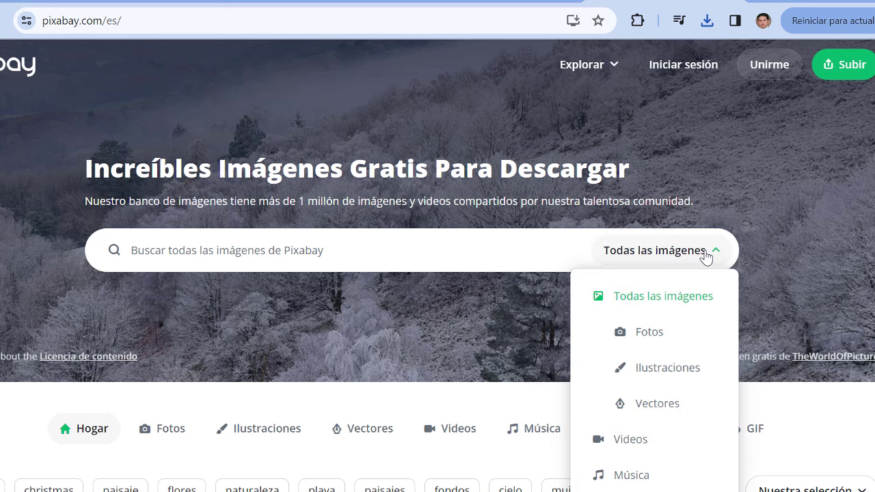
click(630, 440)
click(287, 241)
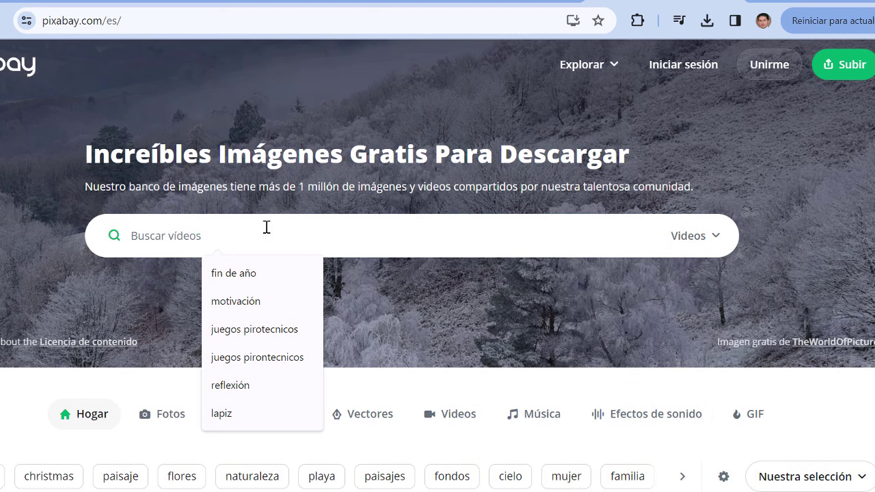
text(ju)
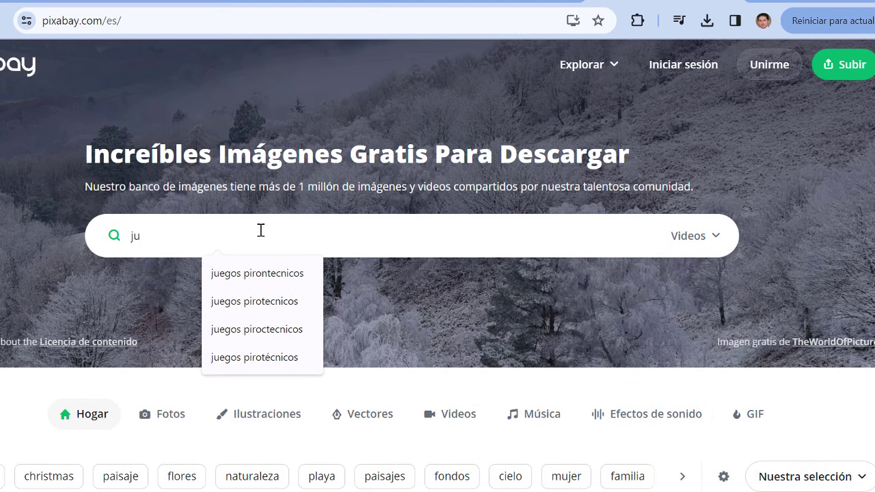
text(egos)
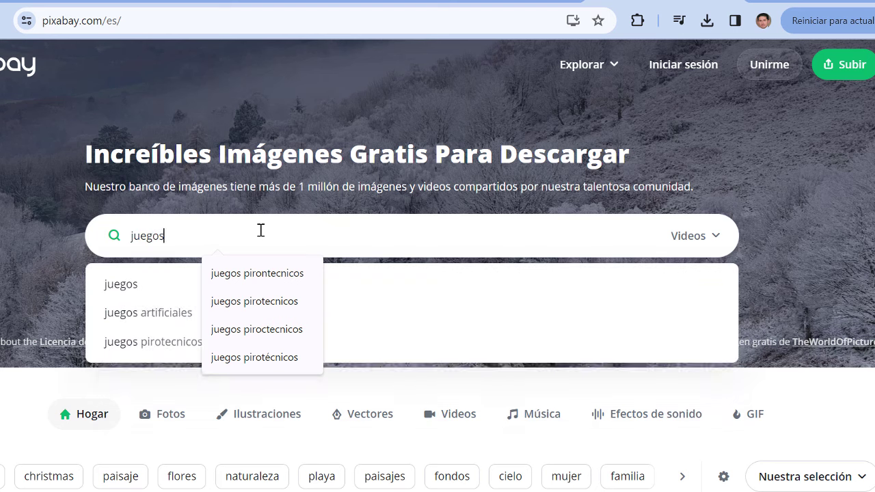
text( artific)
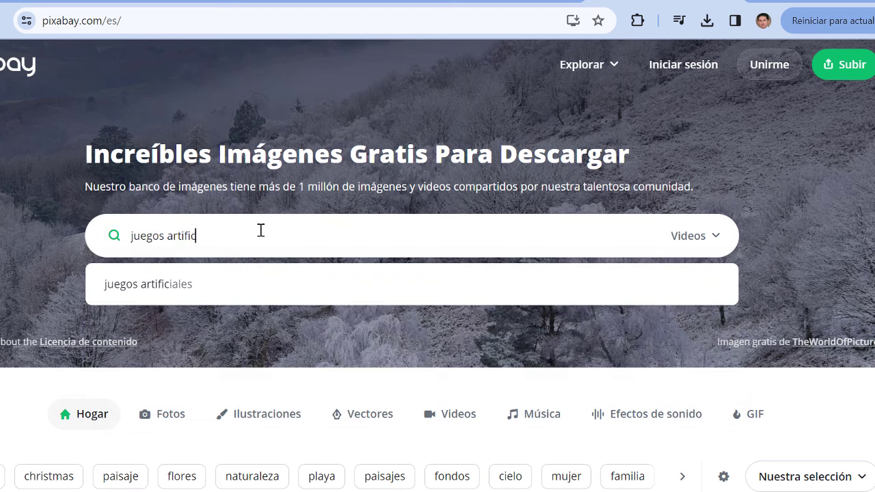
text(iales)
key(Return)
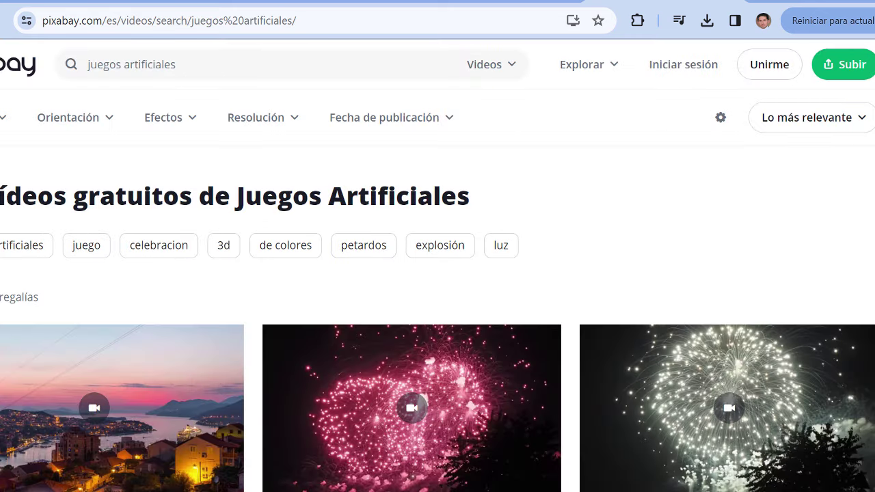
Step: Browse the fireworks video results and open the 4K clip of 00:57 with three bursts over dark buildings
scroll(437, 290, down, 1)
scroll(438, 291, up, 1)
scroll(729, 308, down, 5)
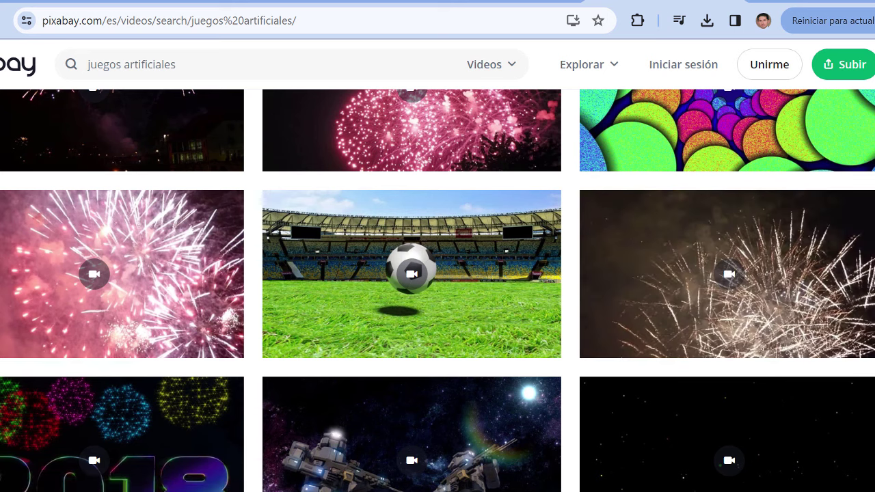
scroll(438, 290, down, 7)
scroll(412, 431, up, 13)
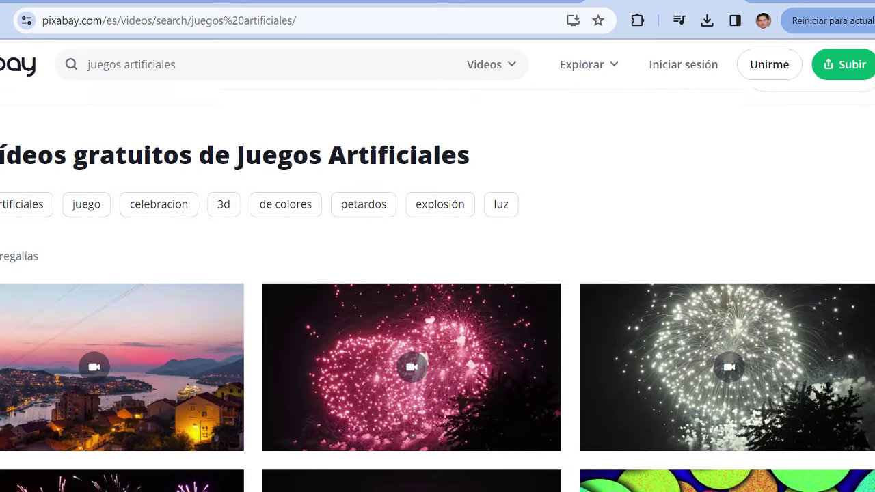
scroll(412, 431, down, 2)
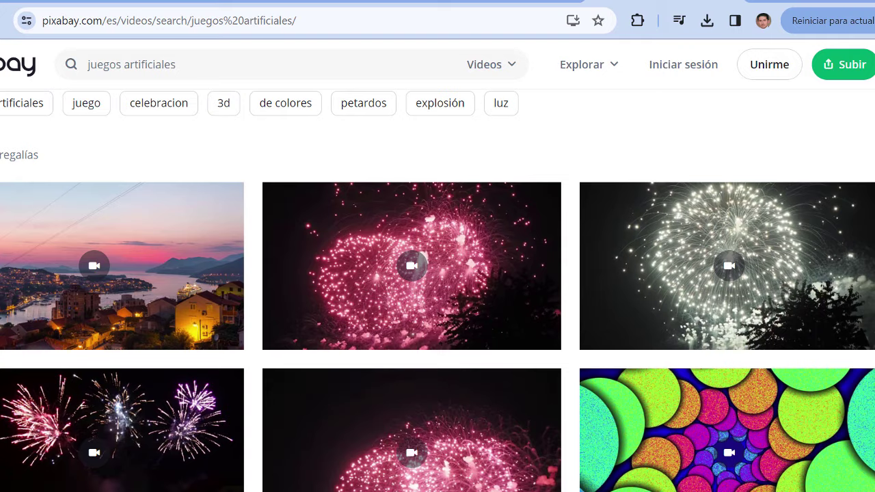
scroll(498, 352, down, 2)
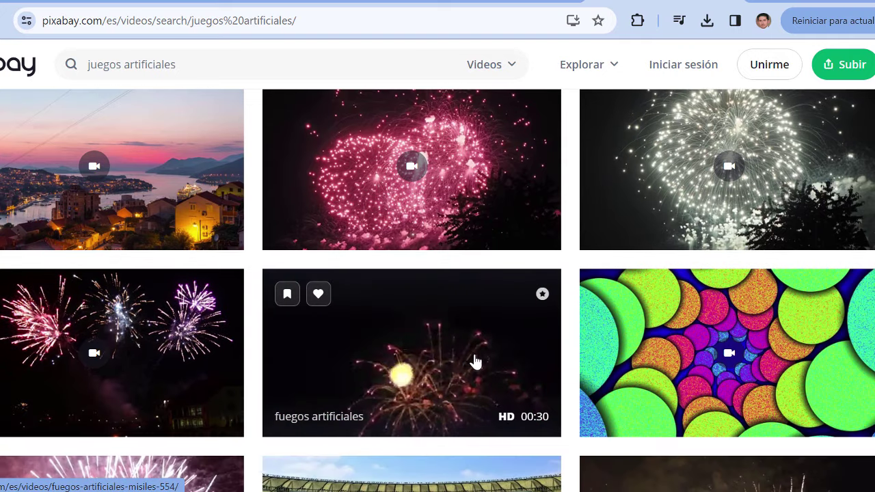
mouse_move(446, 225)
mouse_move(130, 424)
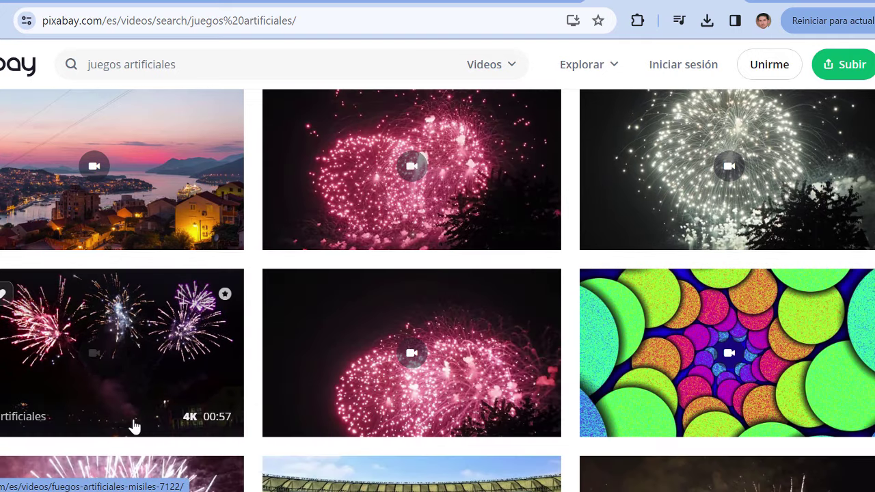
click(137, 381)
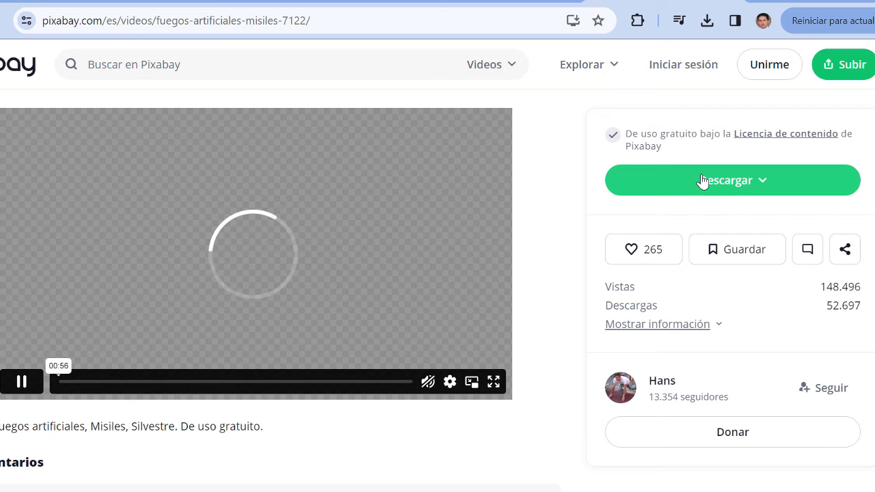
Step: Download the fireworks video as a 960×540 MP4, check the recent downloads, and dismiss the thank-you dialog
click(703, 180)
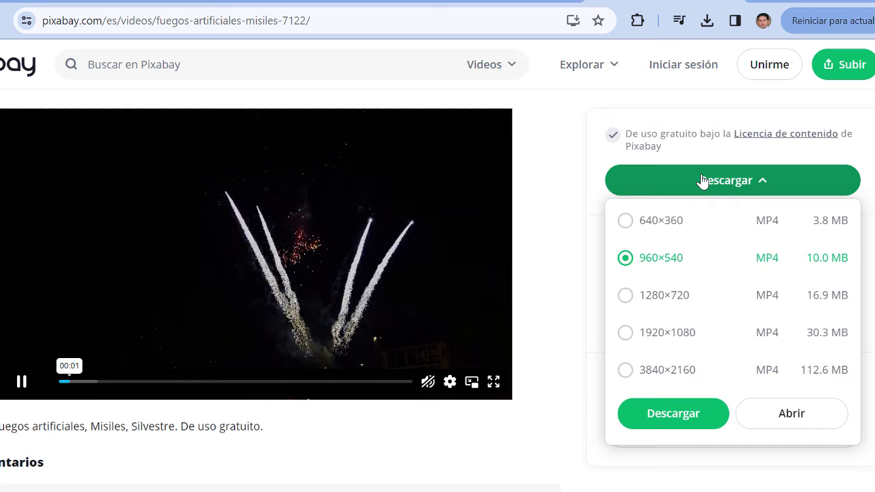
click(679, 422)
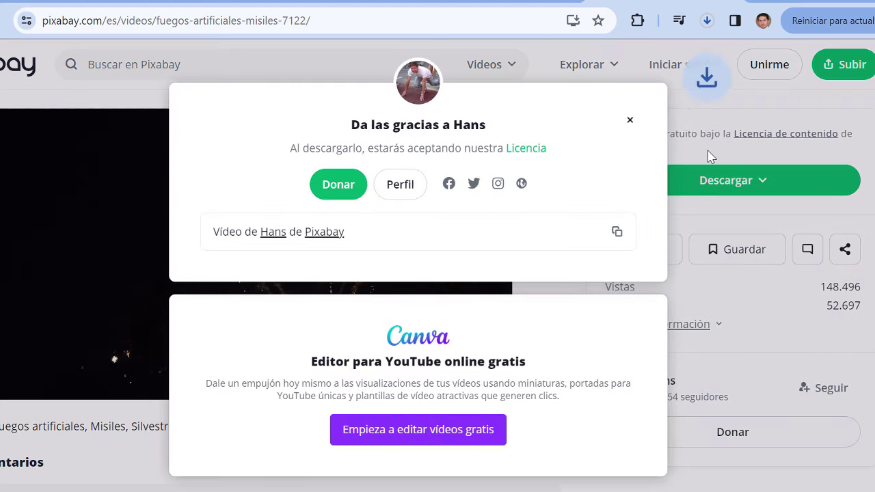
click(705, 21)
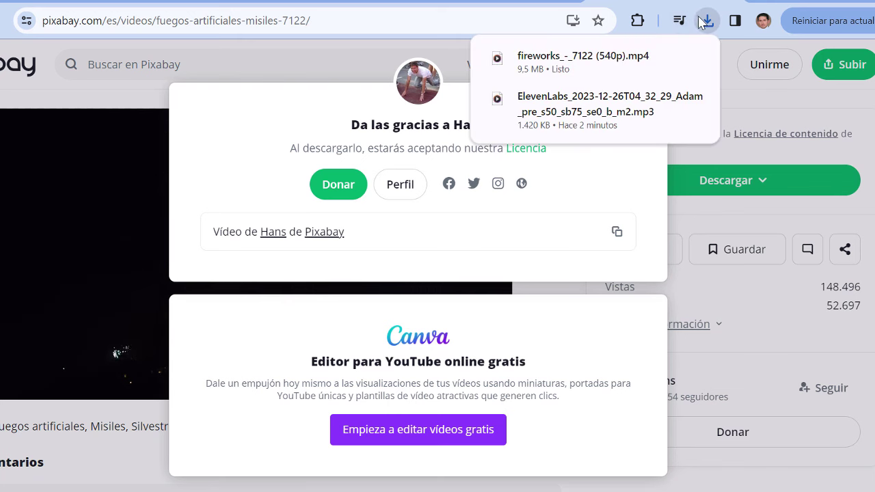
click(742, 129)
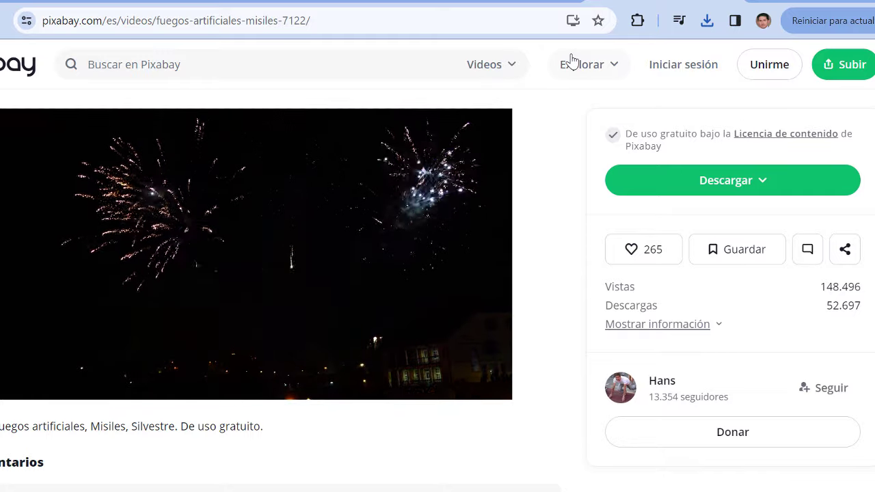
Step: Switch the Pixabay search category to music and search for "reflexión"
click(512, 69)
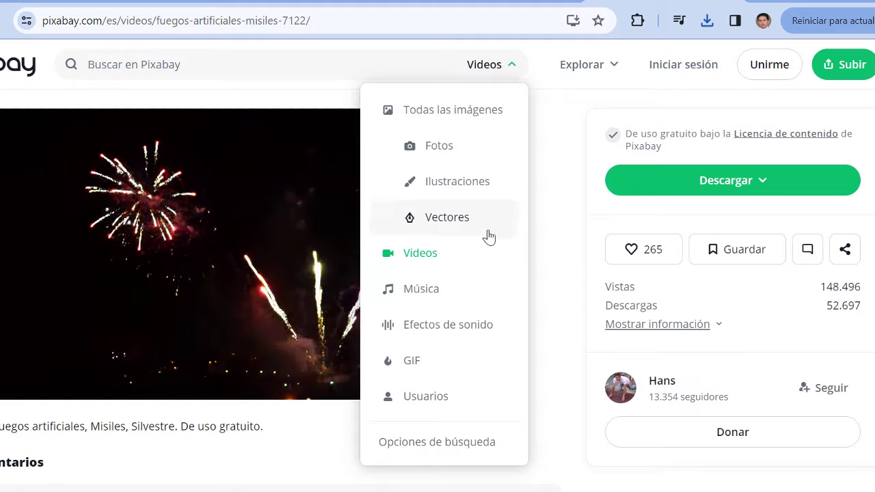
click(413, 290)
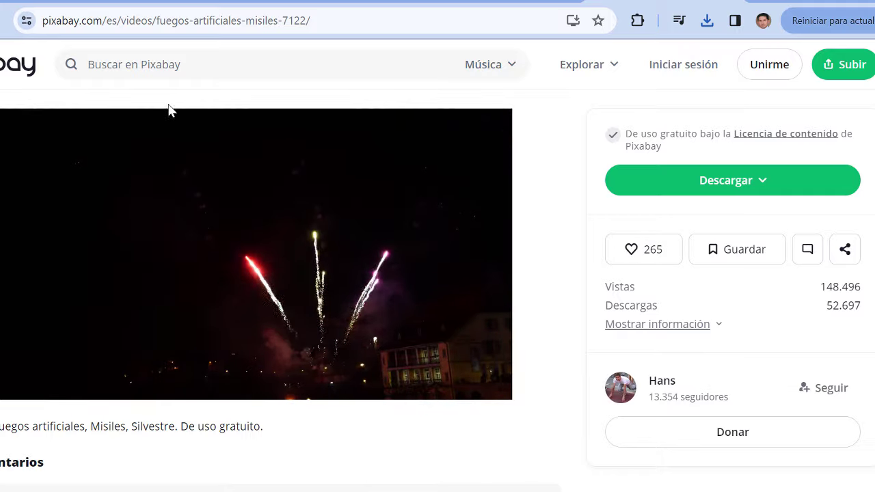
click(162, 62)
text(m)
key(BackSpace)
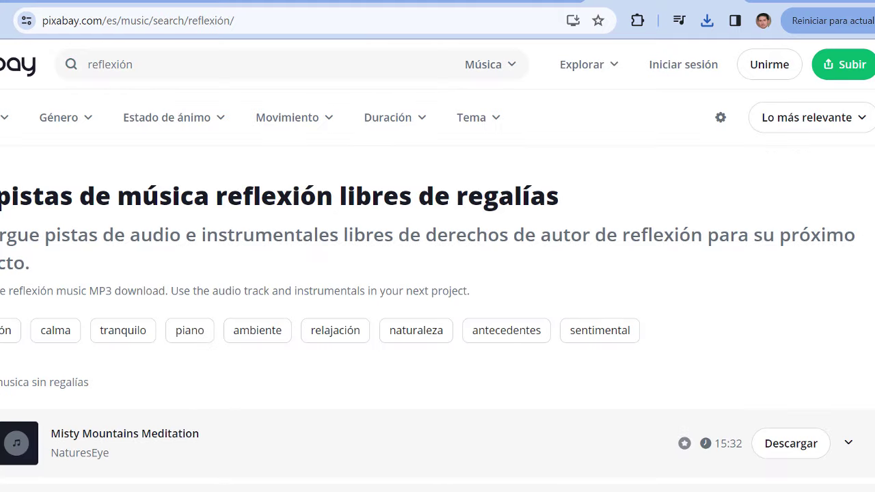
Step: Preview the track "Love Story - Sad Emotional Nostalgic Minimal Piano" from the music results, download it, and stop its playback
scroll(437, 291, down, 5)
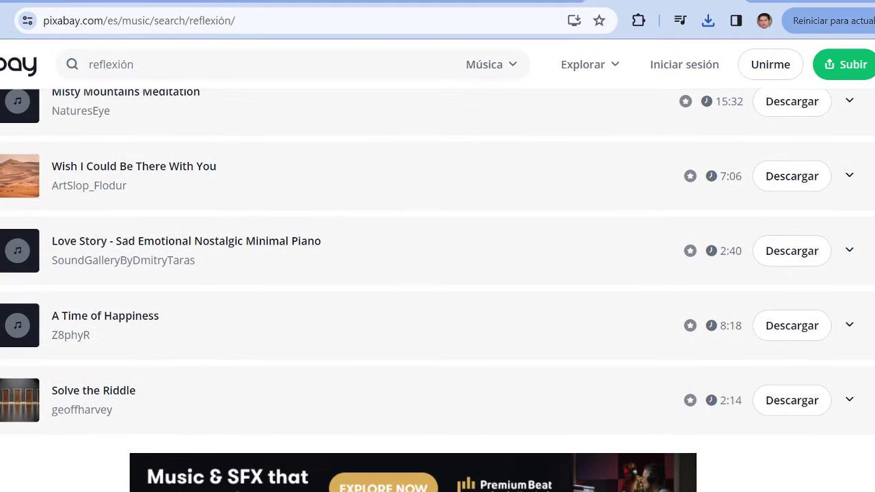
scroll(438, 291, up, 3)
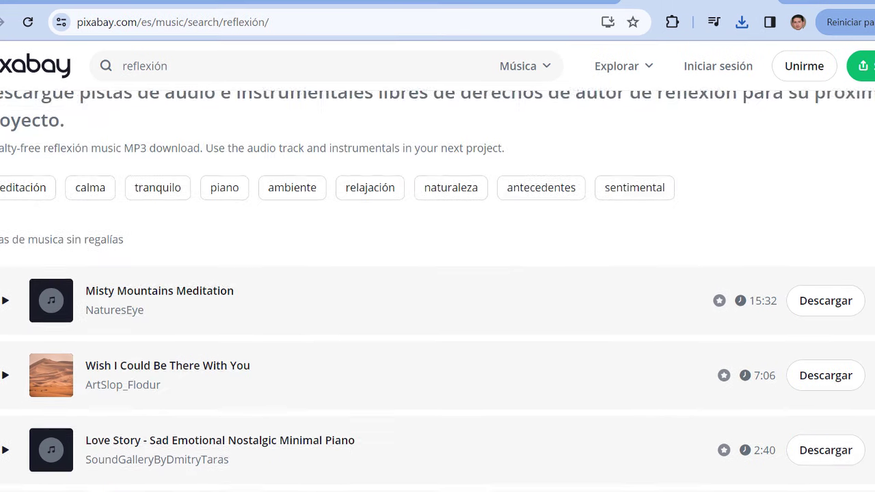
scroll(438, 291, down, 3)
click(12, 290)
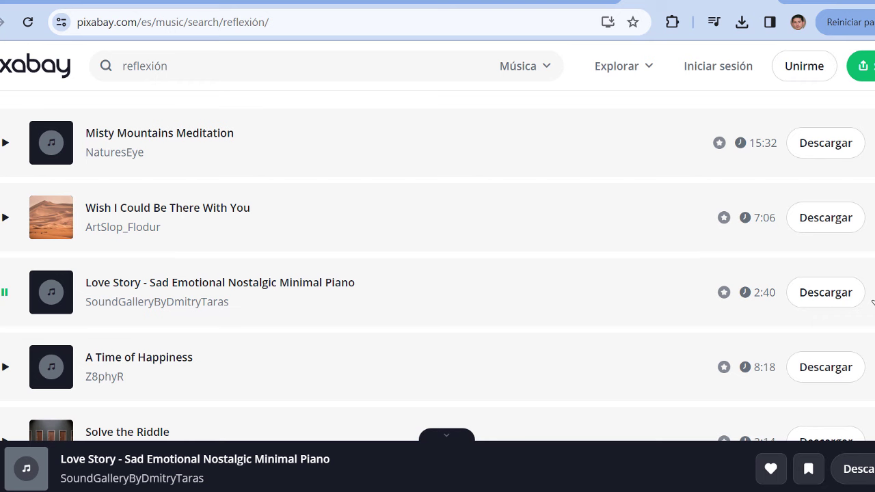
mouse_move(874, 302)
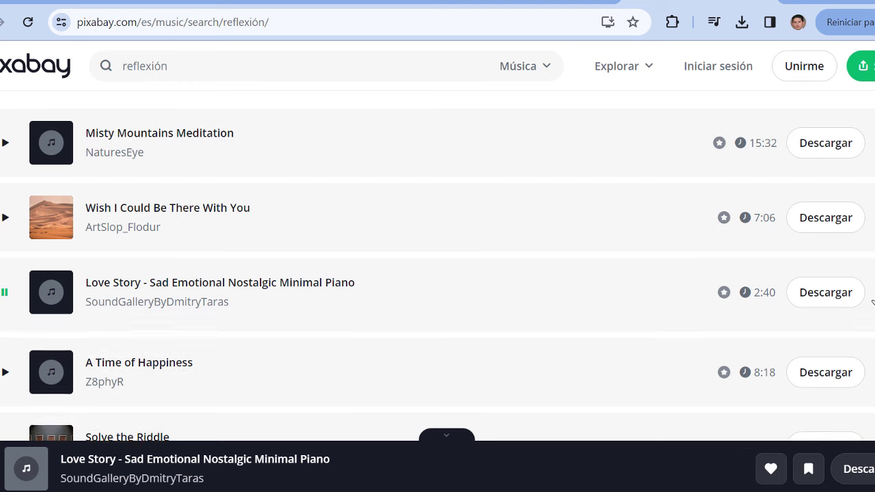
click(823, 302)
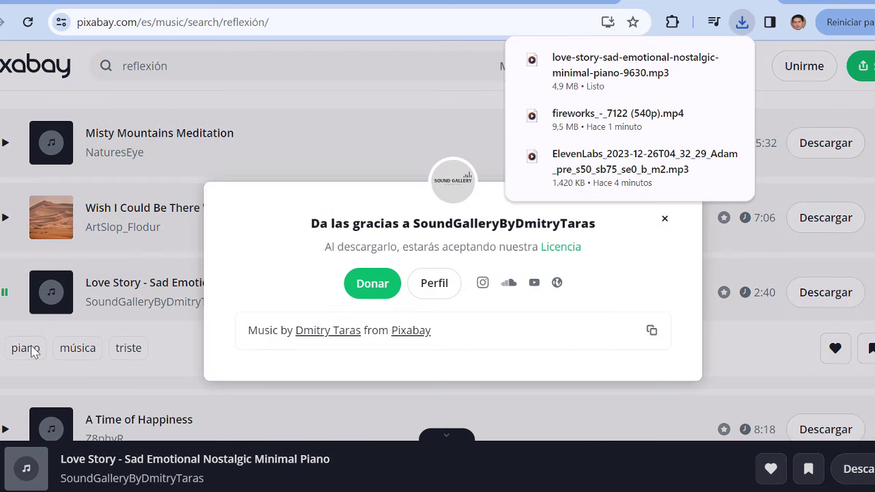
click(2, 300)
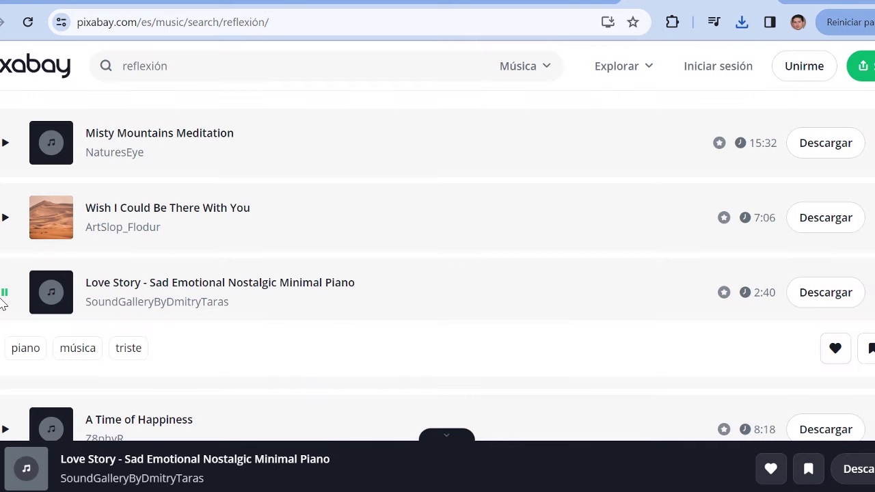
click(3, 294)
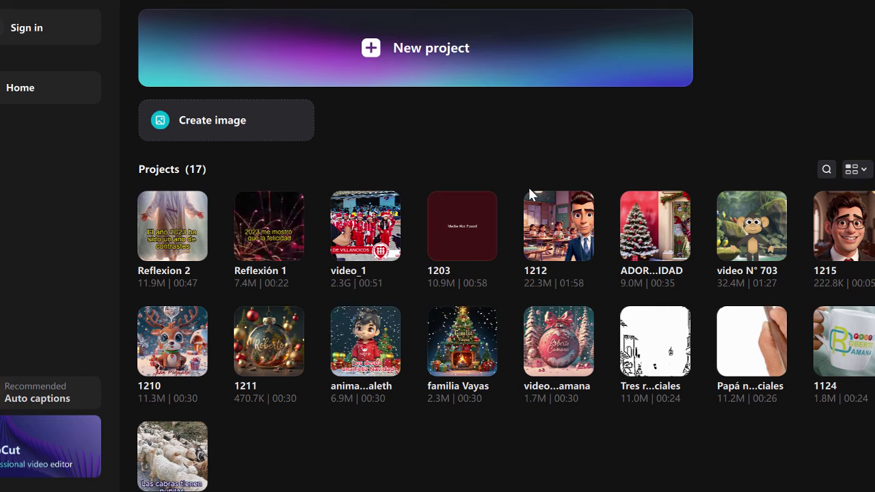
Step: In CapCut, create a project named "mensaje de reflexión" and import the piano music, fireworks video and ElevenLabs voice-over from Descargas
click(431, 50)
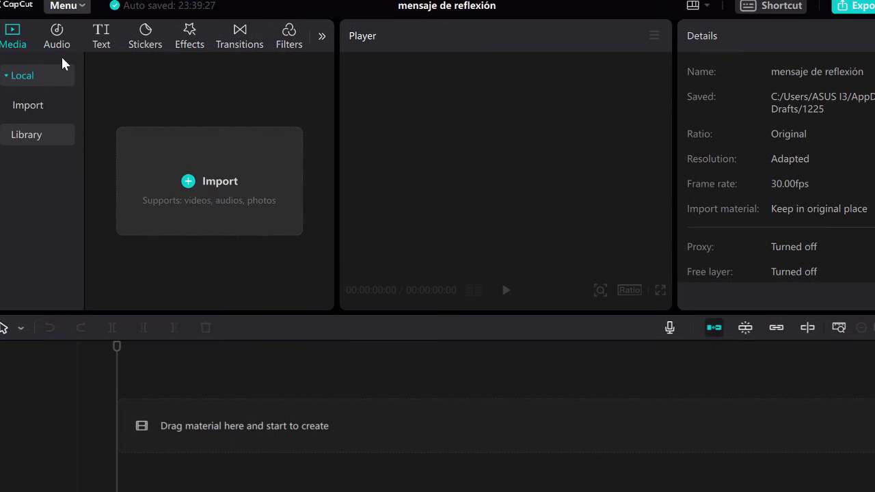
click(219, 190)
click(292, 206)
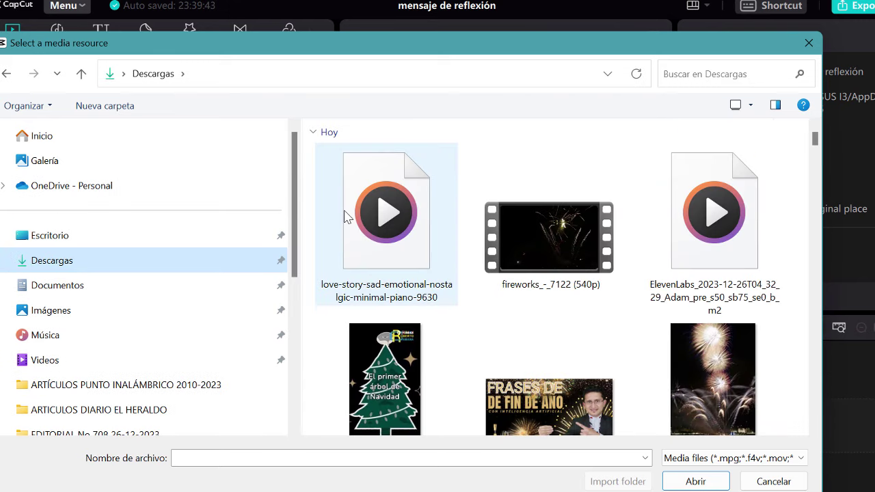
click(542, 248)
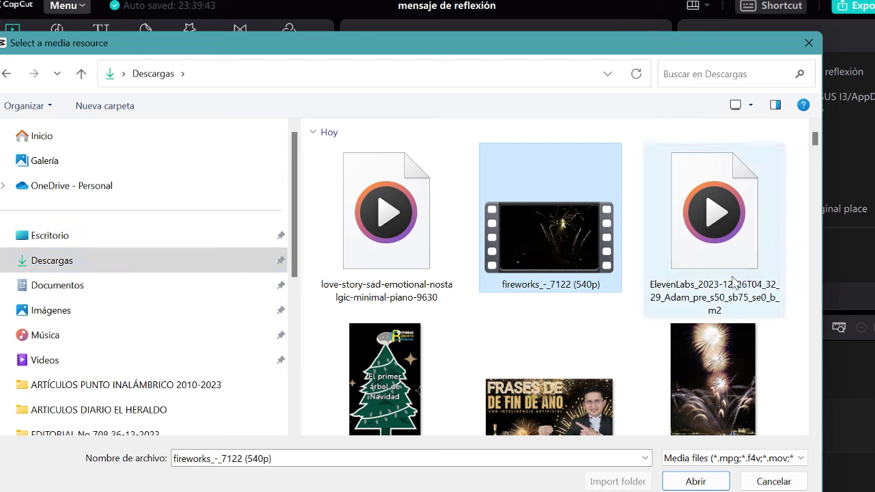
ctrl+click(388, 236)
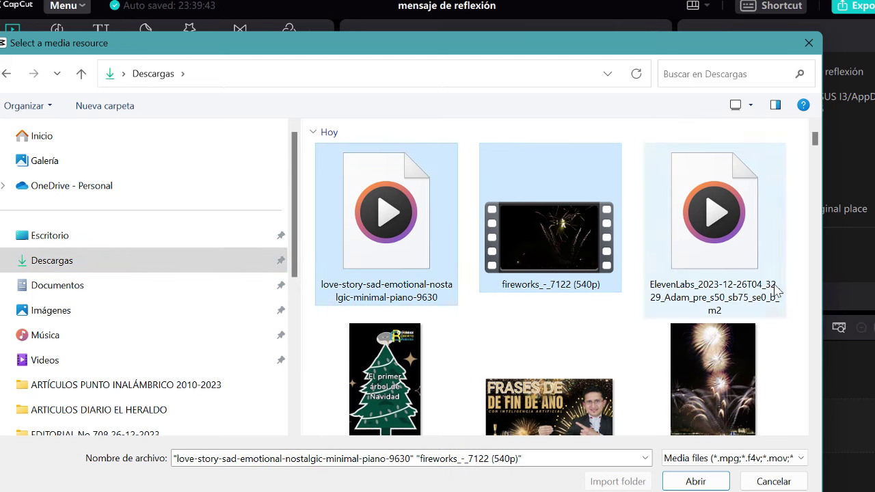
ctrl+click(717, 244)
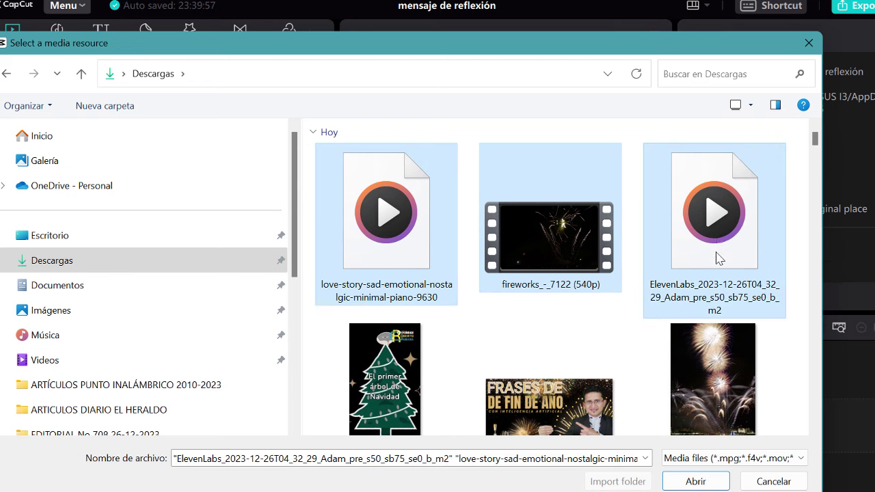
click(695, 482)
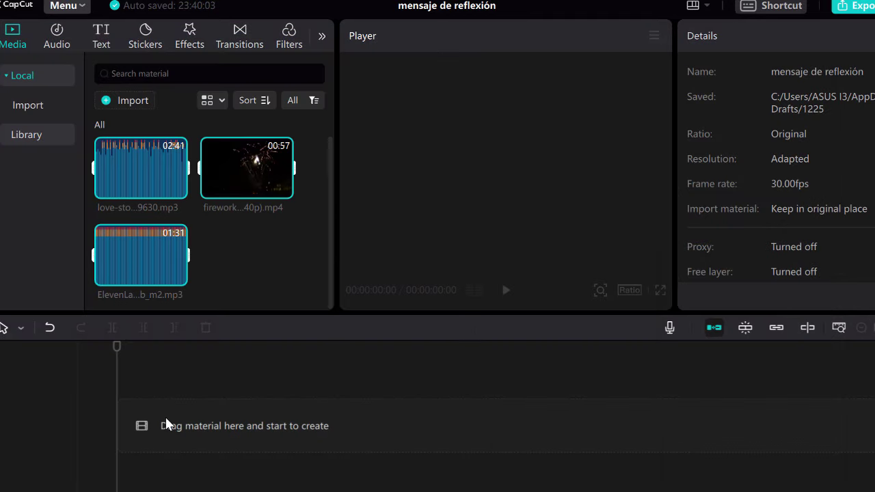
Step: Place the fireworks video at the start of the timeline and set the project's aspect ratio to 9:16
drag(254, 157, 118, 432)
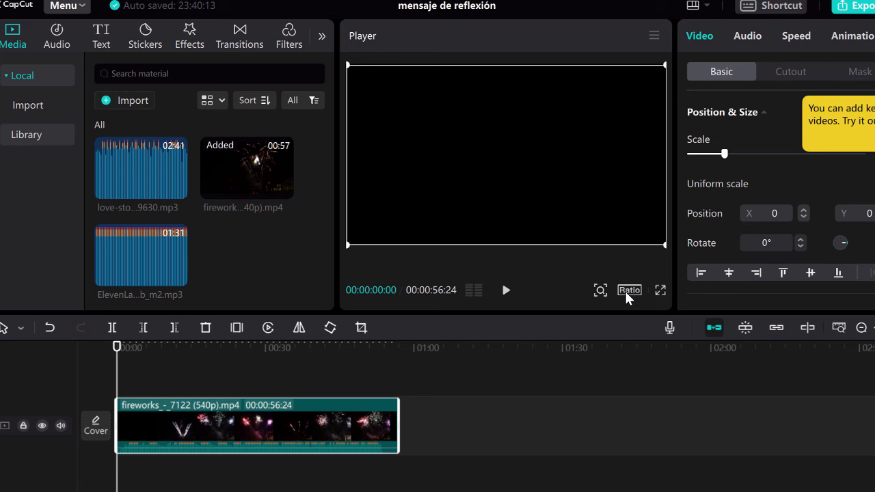
click(628, 291)
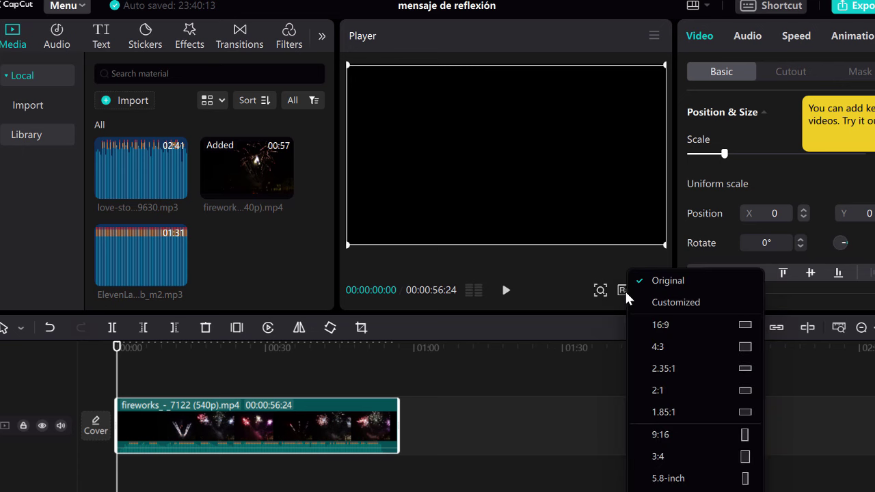
click(703, 438)
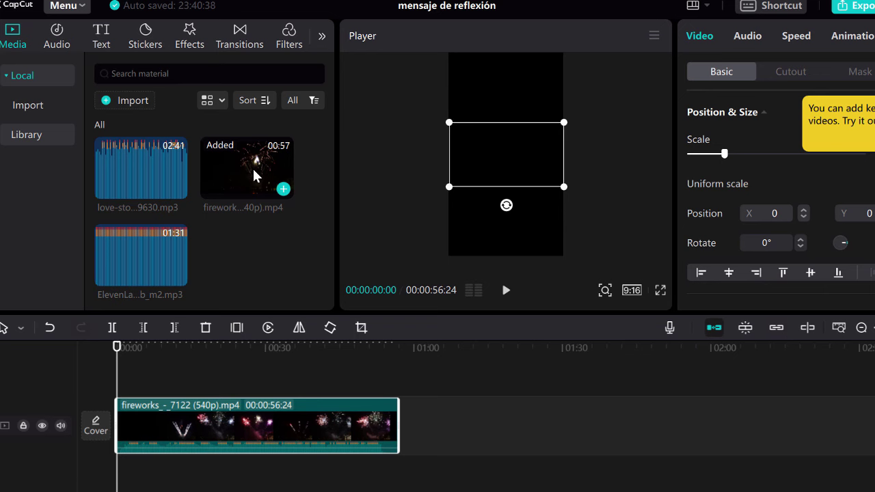
Step: Enlarge and reposition the fireworks clip to fill the vertical frame, with its X position at about -1041
drag(254, 176, 264, 344)
click(506, 290)
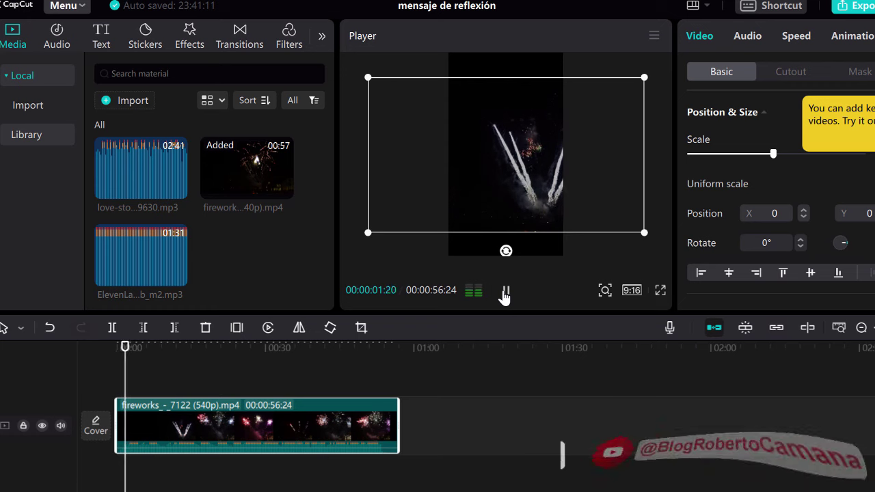
click(506, 290)
drag(529, 190, 502, 170)
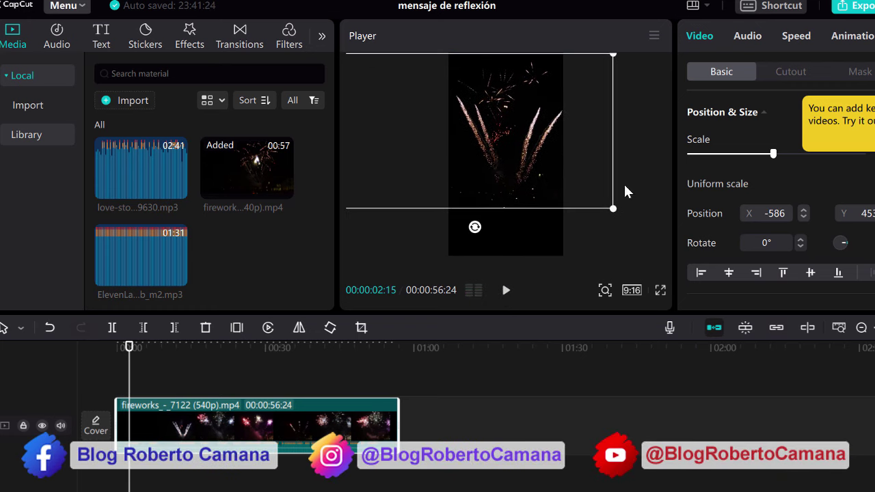
drag(613, 209, 695, 353)
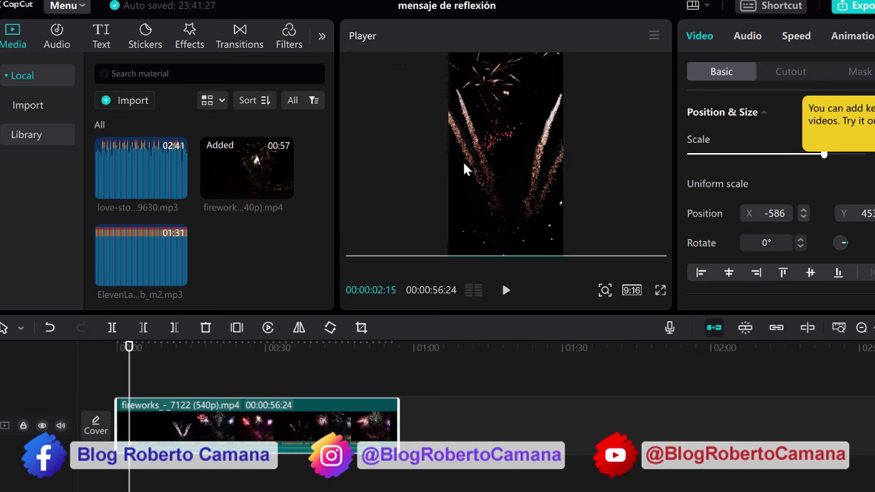
Step: Silence the fireworks clip's original sound and play back the reframed footage
click(506, 291)
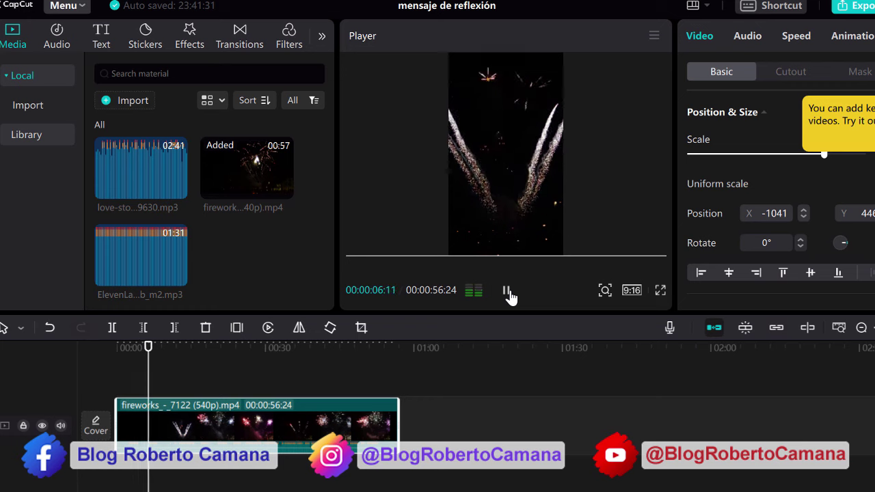
click(506, 290)
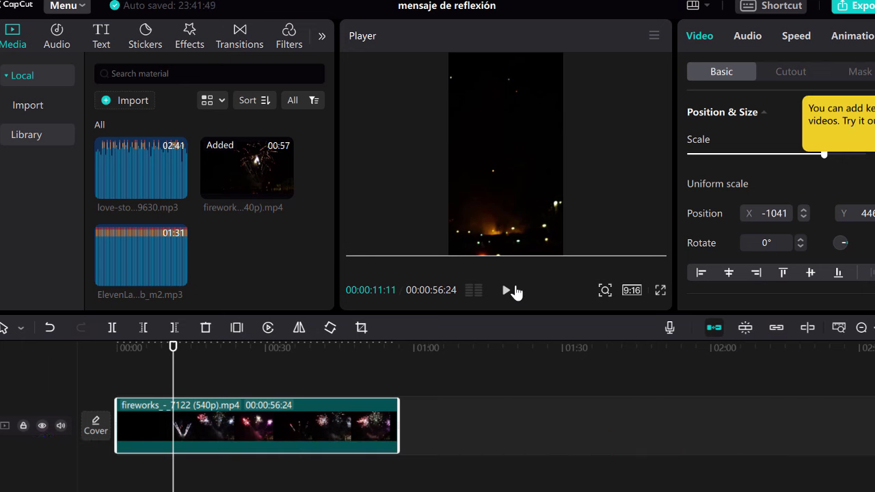
click(507, 292)
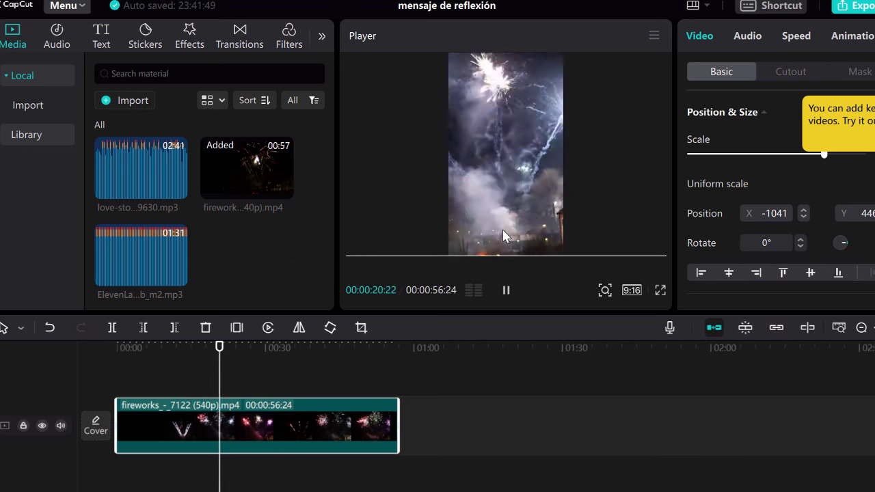
Step: Add the love-story piano music beneath the video from the timeline start, lower its volume, and preview the result
mouse_move(139, 255)
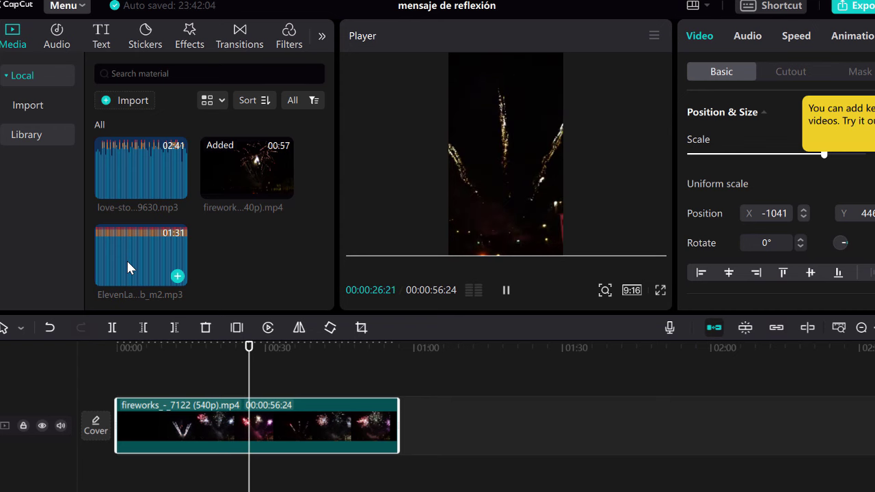
drag(154, 263, 116, 475)
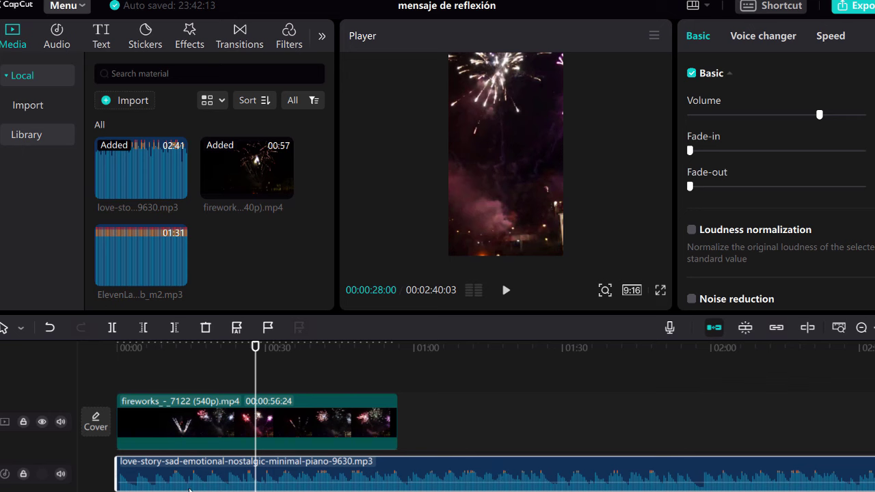
click(506, 290)
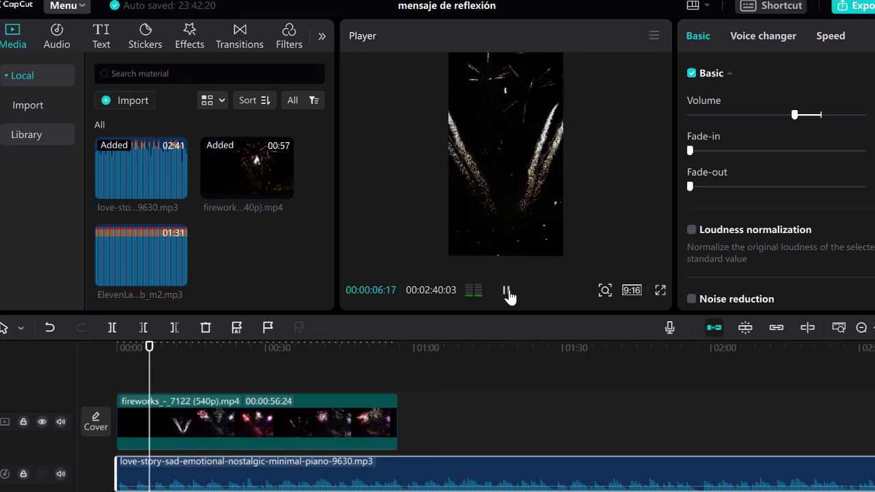
click(506, 290)
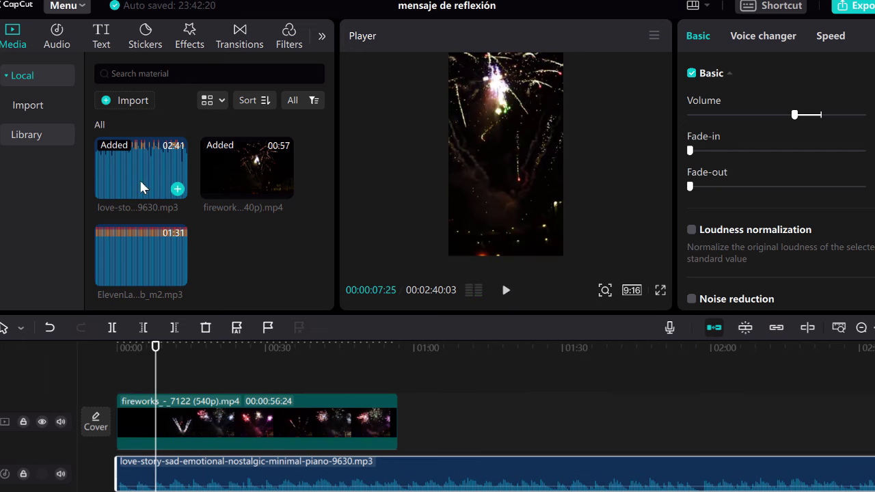
Step: Add the ElevenLabs voice-over on its own audio track from the timeline start and play the mix from the beginning
drag(136, 184, 122, 385)
click(507, 290)
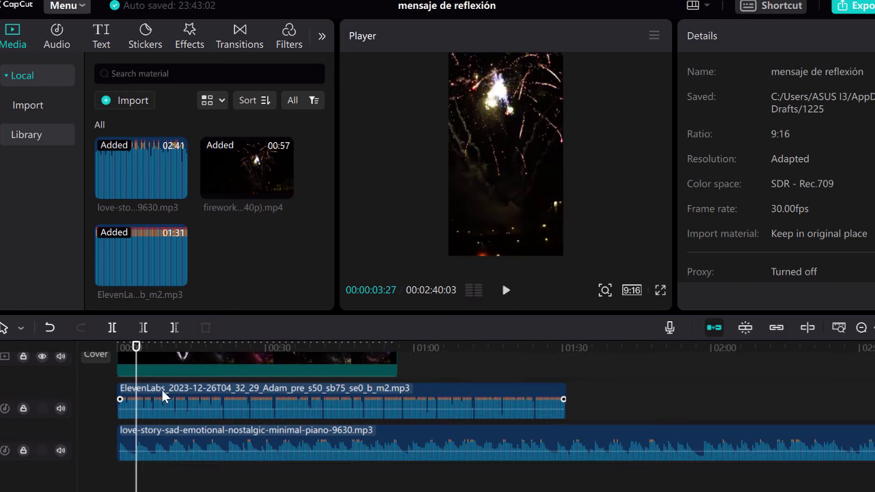
click(141, 396)
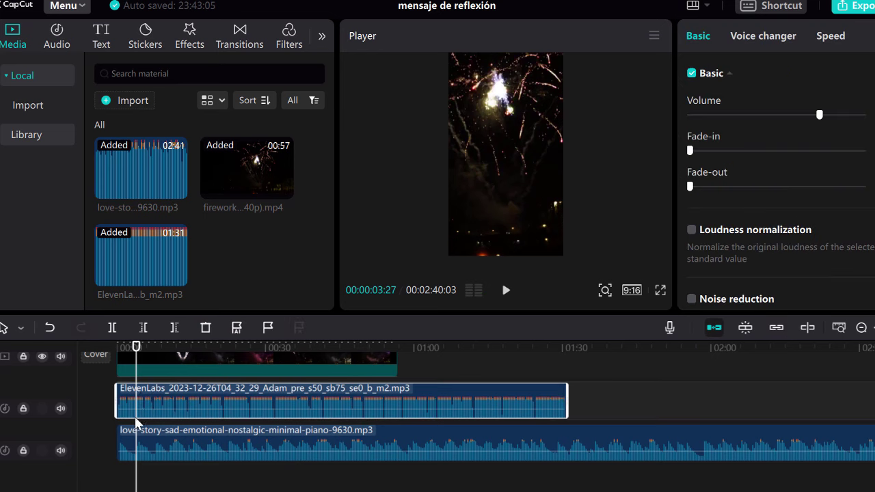
key(Up)
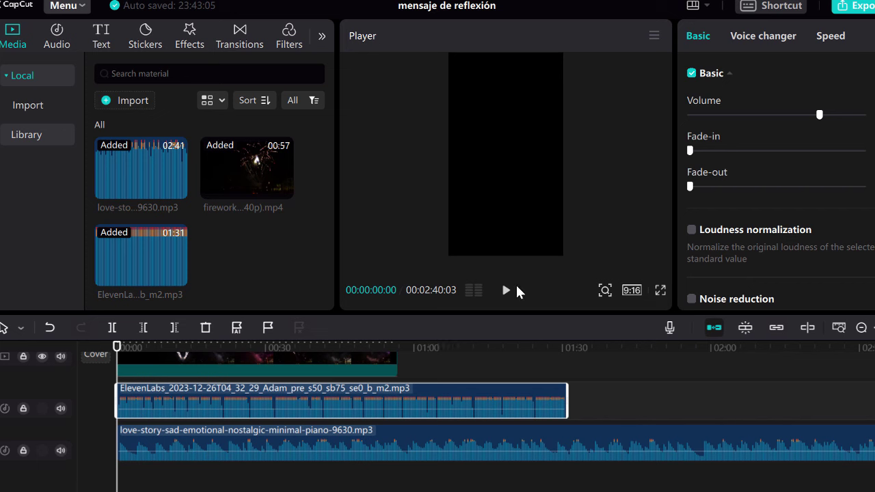
click(506, 290)
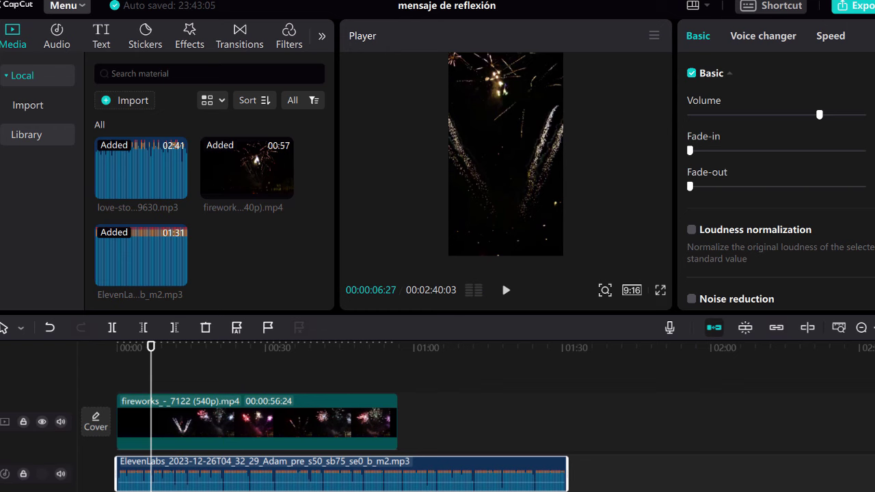
Step: Copy the fireworks clip, place the duplicate directly after the original, and trim its end to match the end of the voice-over
scroll(308, 410, down, 2)
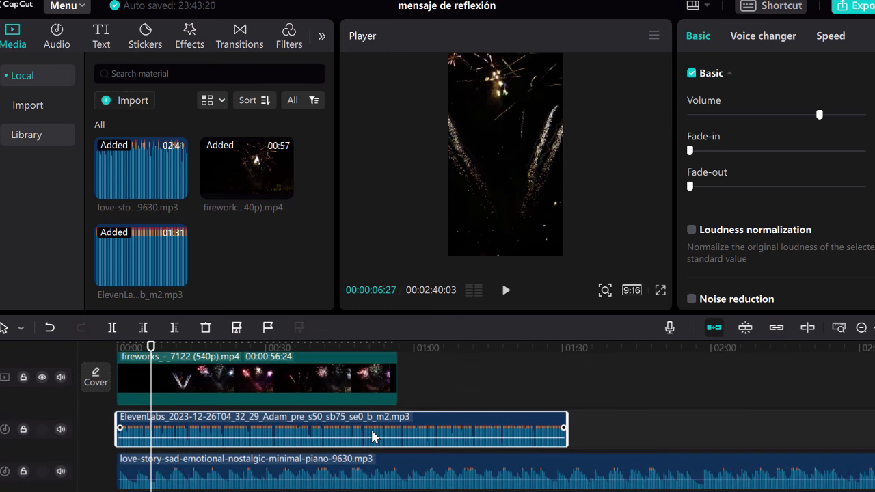
click(277, 388)
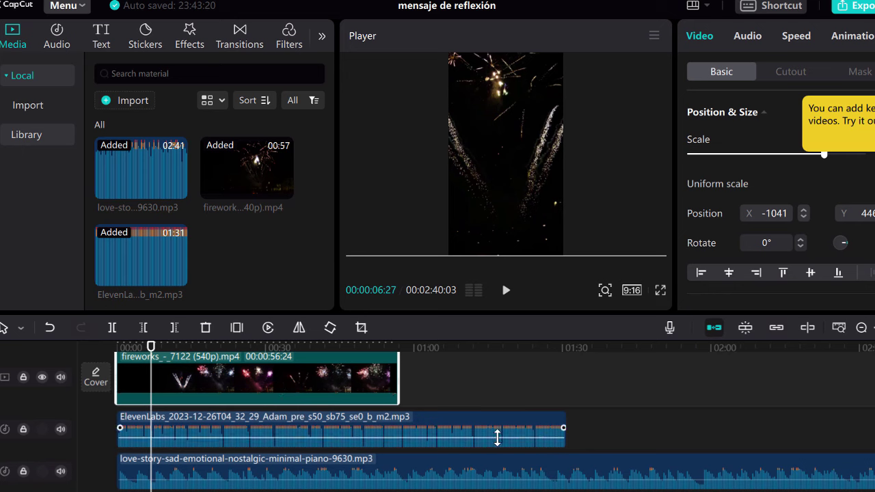
right_click(284, 380)
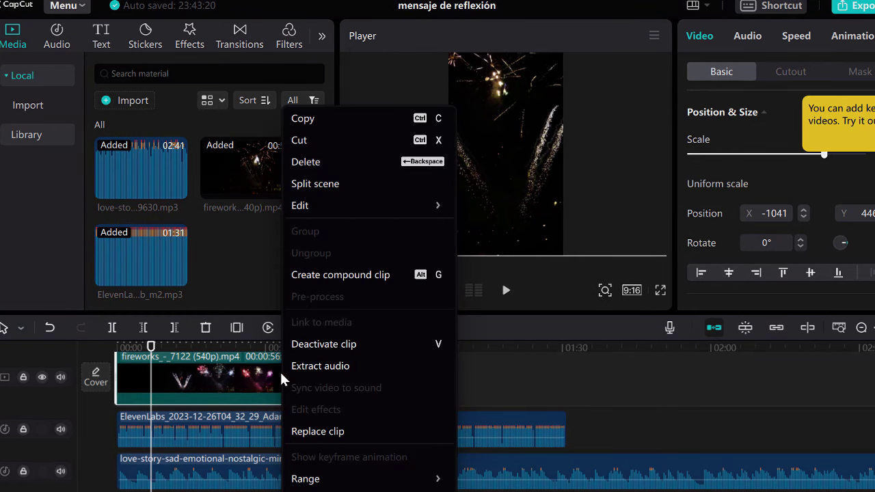
click(309, 122)
click(425, 376)
right_click(427, 376)
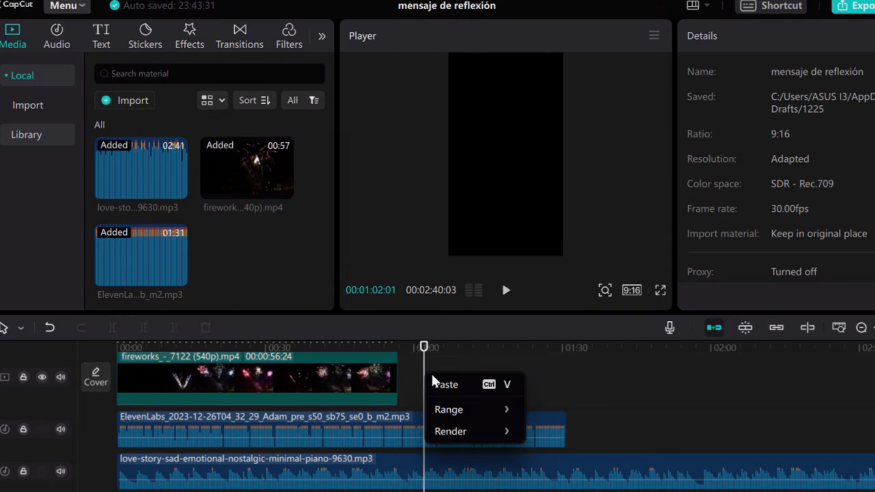
click(450, 394)
drag(463, 371, 466, 437)
drag(680, 393, 567, 394)
Step: Split the piano music where the second fireworks clip ends and delete the leftover part
click(608, 469)
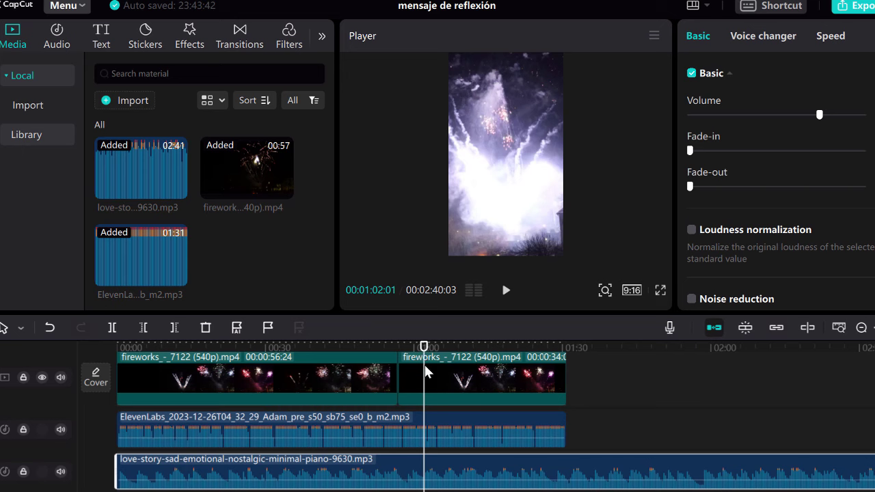
key(Down)
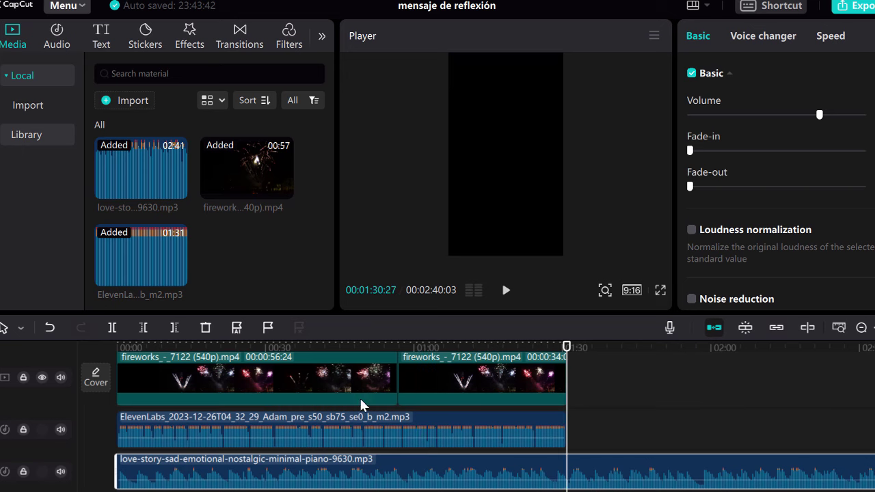
click(112, 327)
key(Delete)
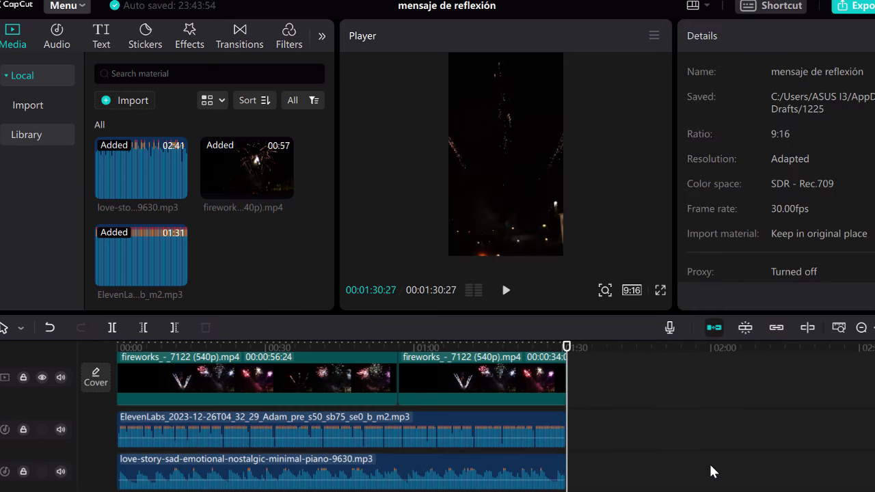
Step: Generate auto captions in Spanish (Latam) from the ElevenLabs voice-over
key(ctrl+equal)
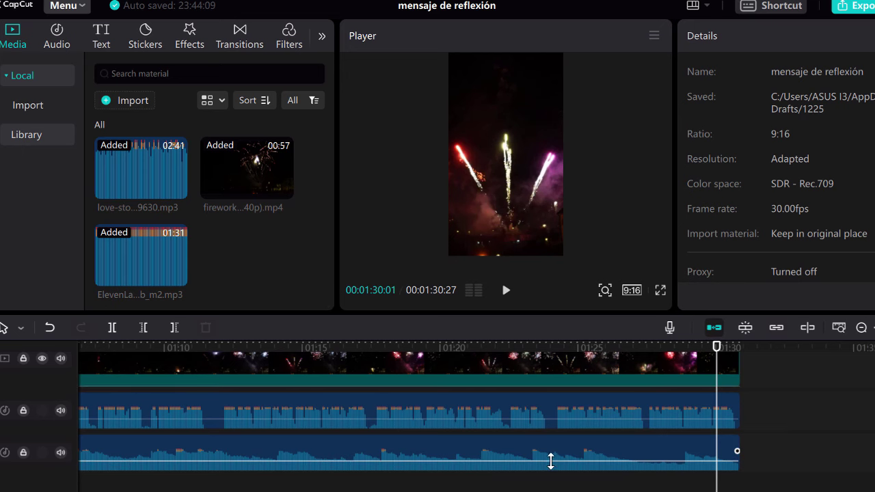
scroll(438, 410, left, 15)
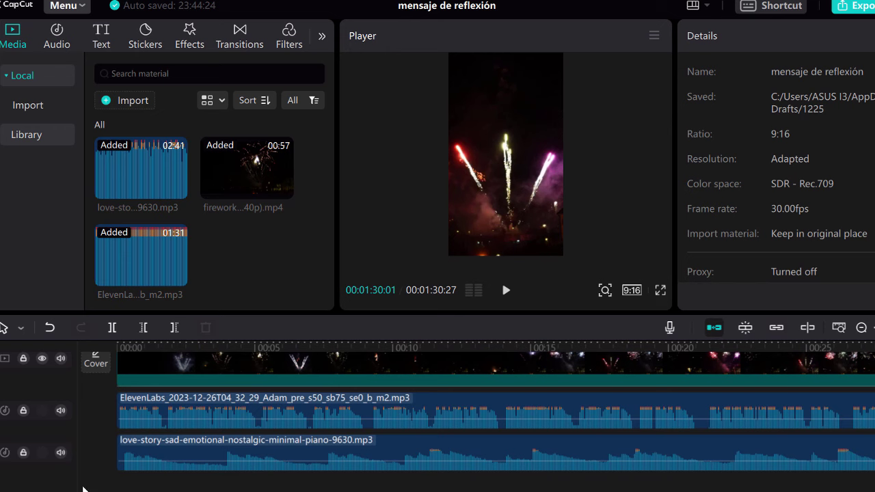
click(149, 409)
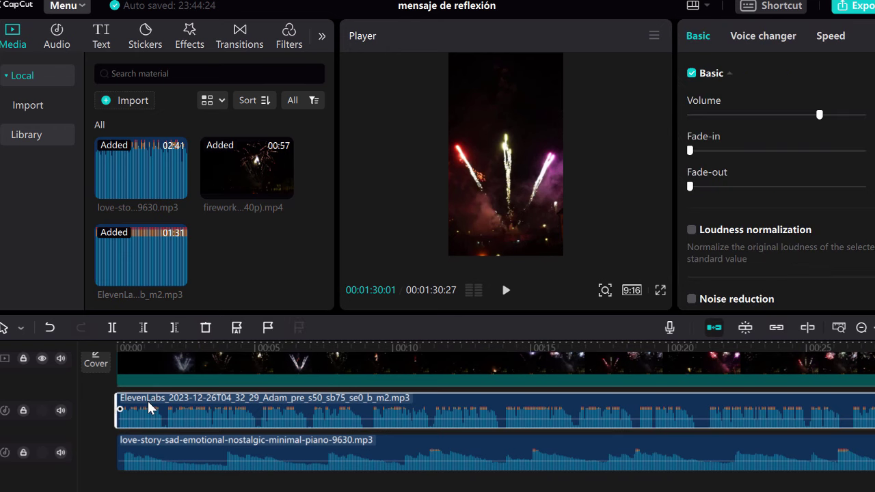
click(101, 38)
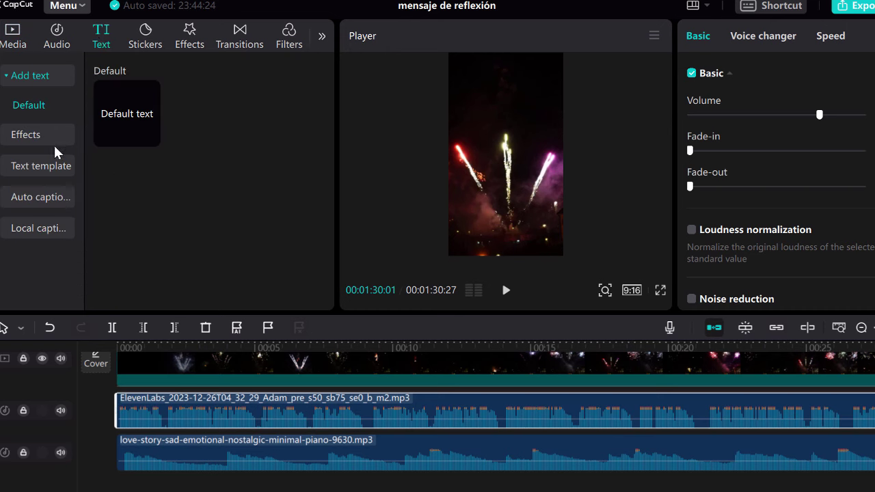
click(53, 199)
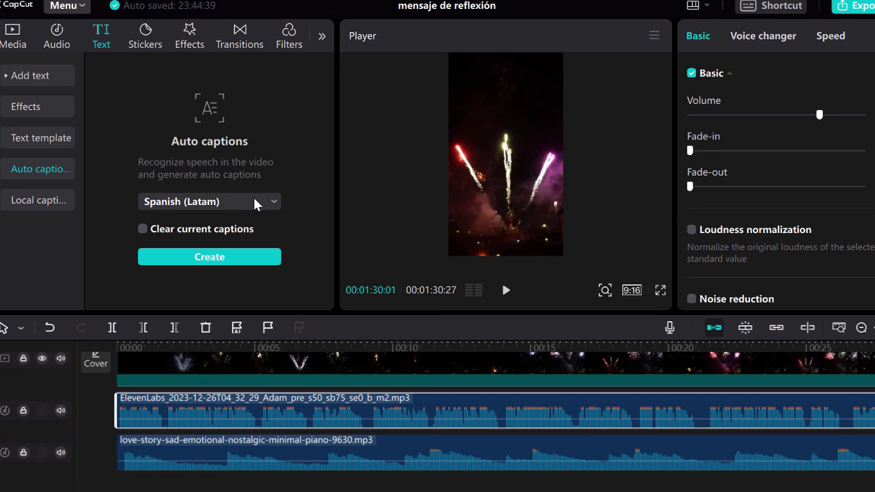
click(204, 259)
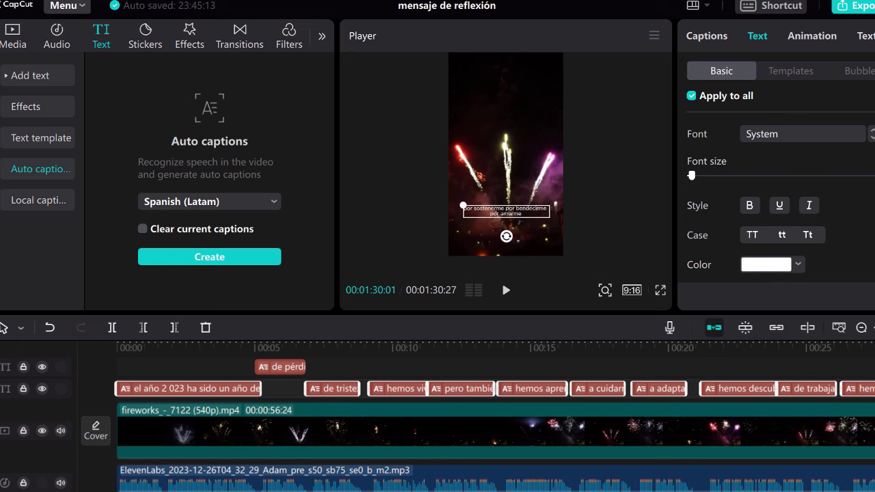
Step: Select all generated captions and set their font size to 15
key(shift+z)
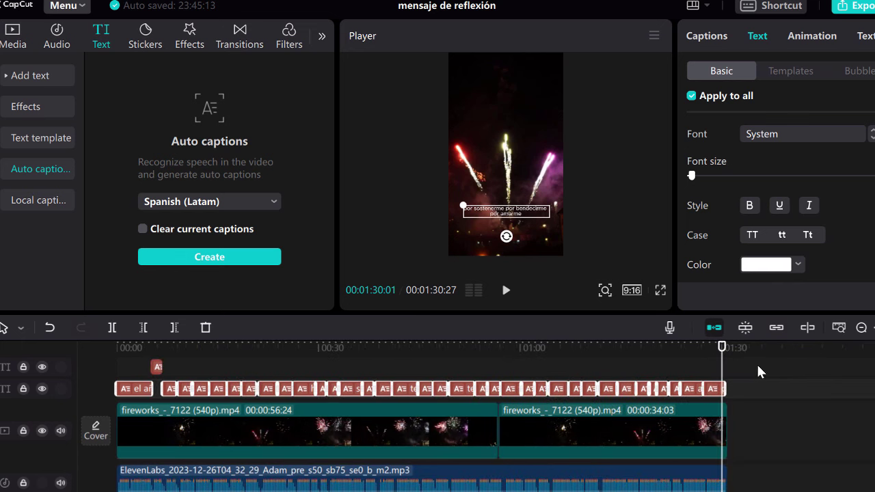
drag(760, 369, 126, 396)
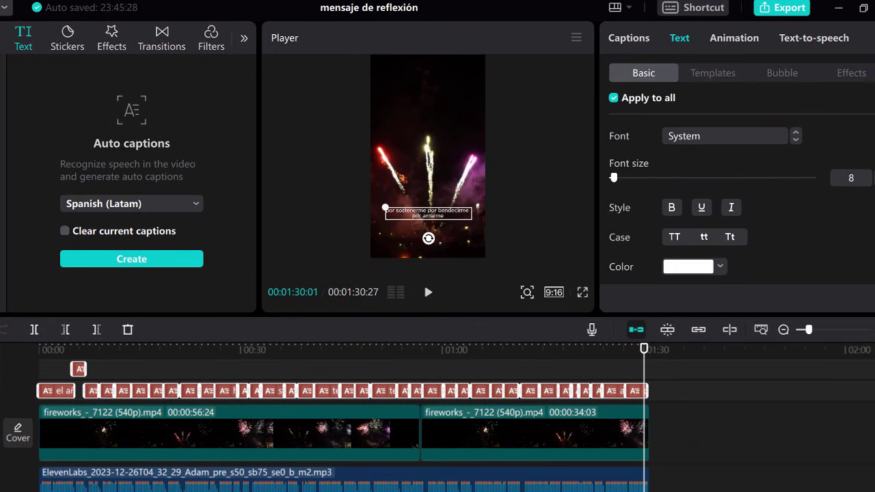
key(Up)
key(Up)
key(Up)
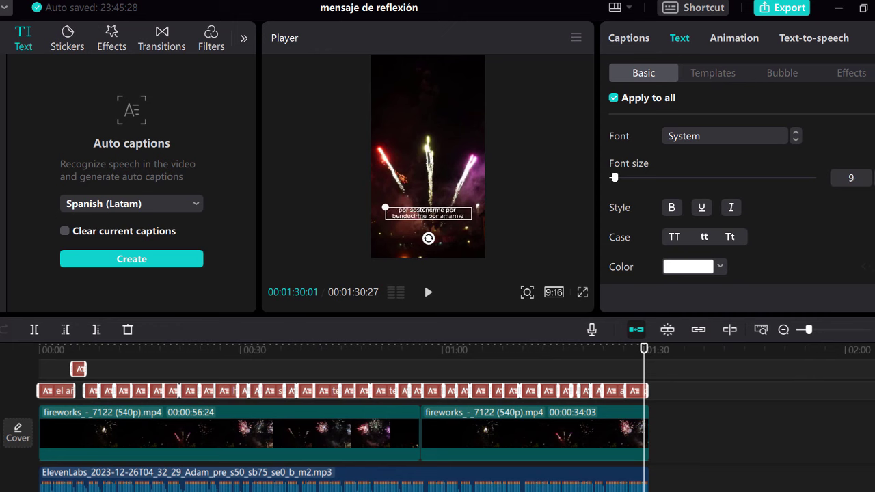
key(Up)
key(Up)
key(Up)
key(Up)
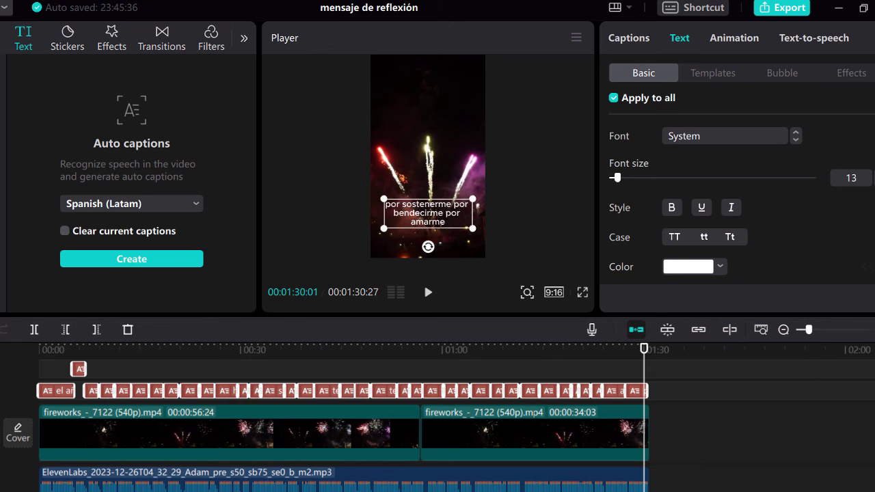
key(Up)
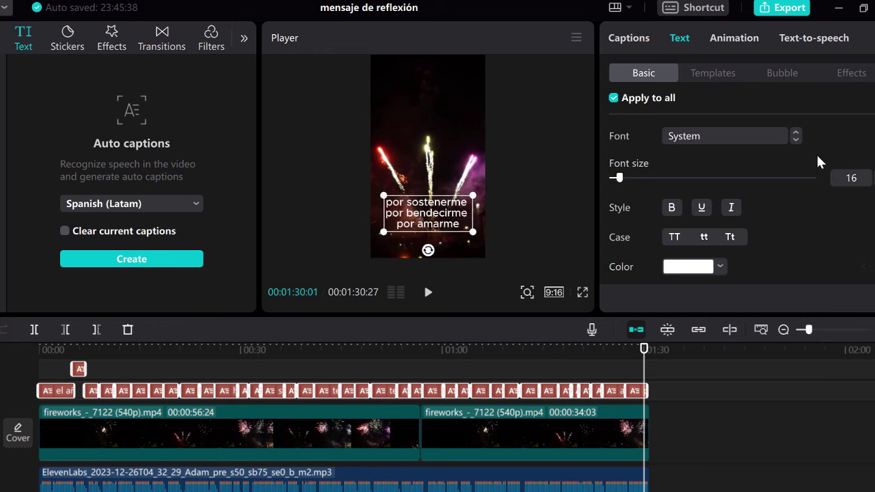
key(Down)
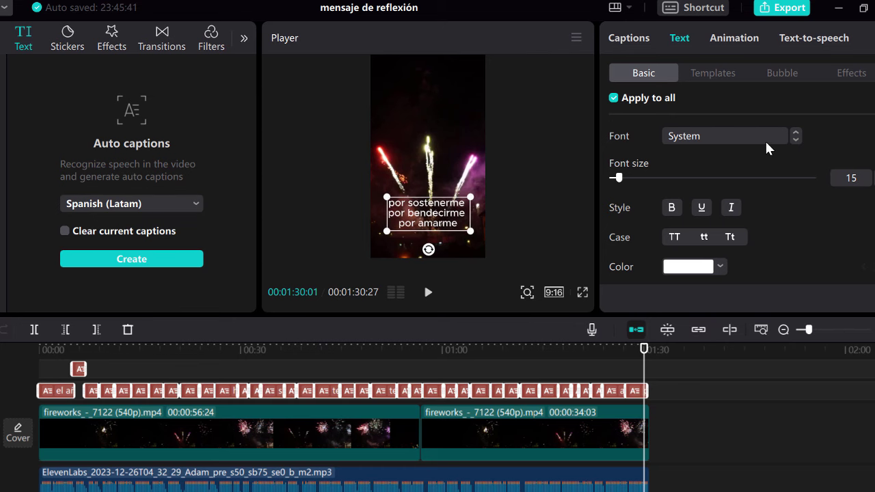
Step: Change the font of all captions to Arial and apply the yellow preset style with a black outline
click(762, 143)
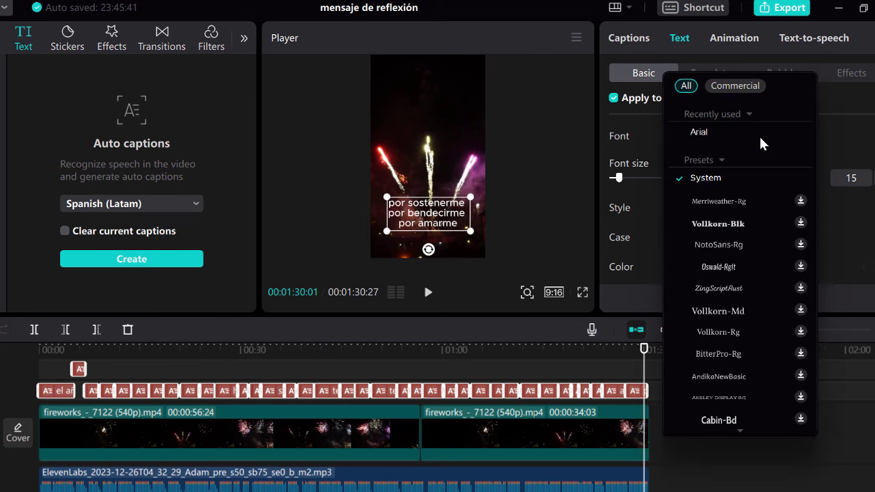
click(707, 135)
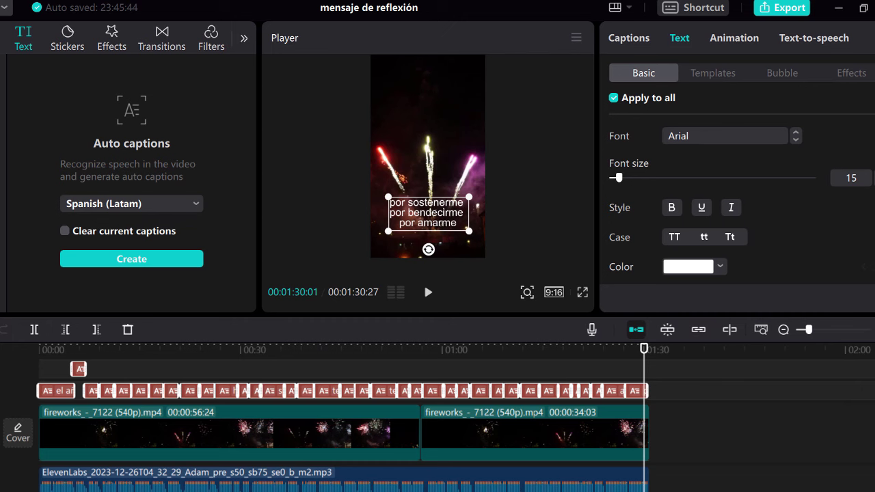
scroll(738, 205, down, 5)
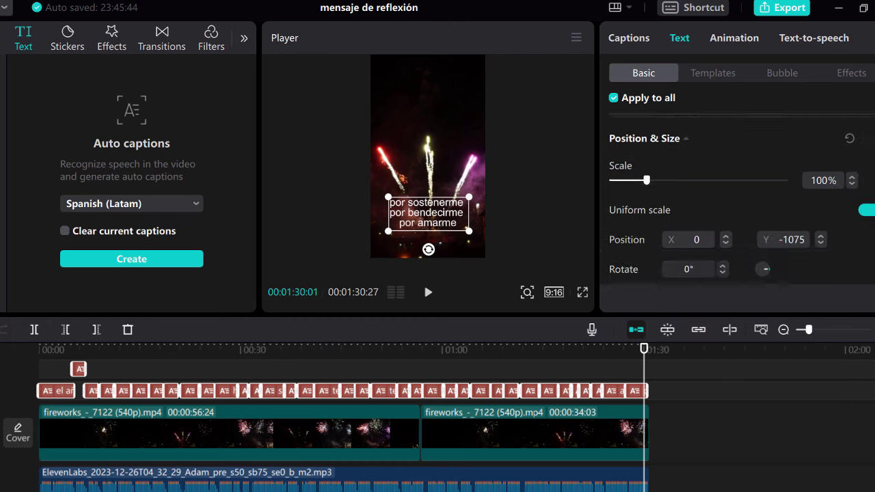
scroll(738, 206, up, 2)
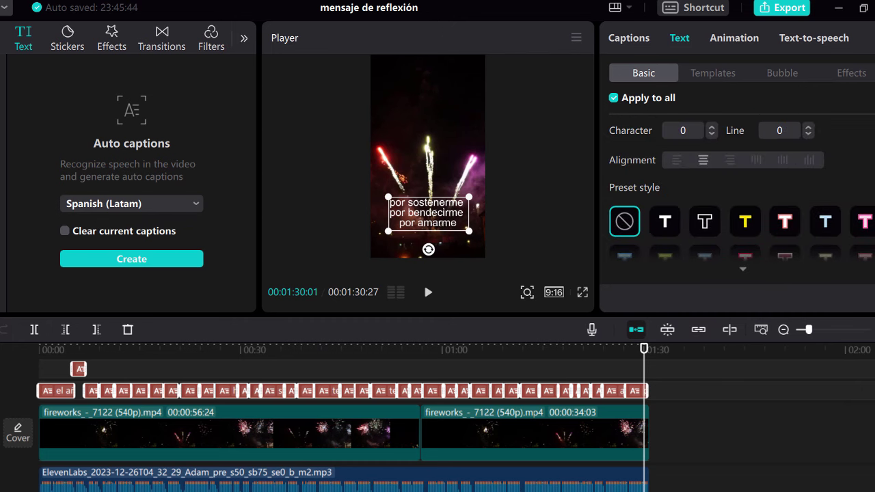
click(745, 226)
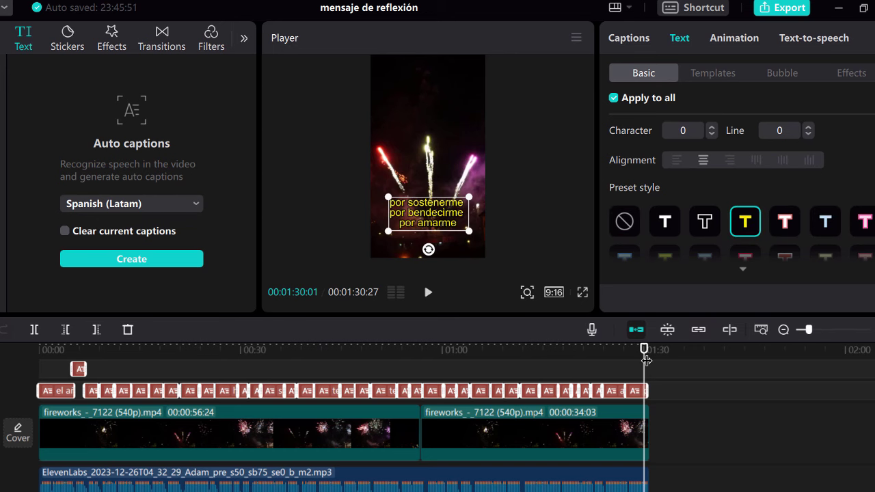
Step: Play the captioned video from the beginning to review it, and clear the caption selection
key(Home)
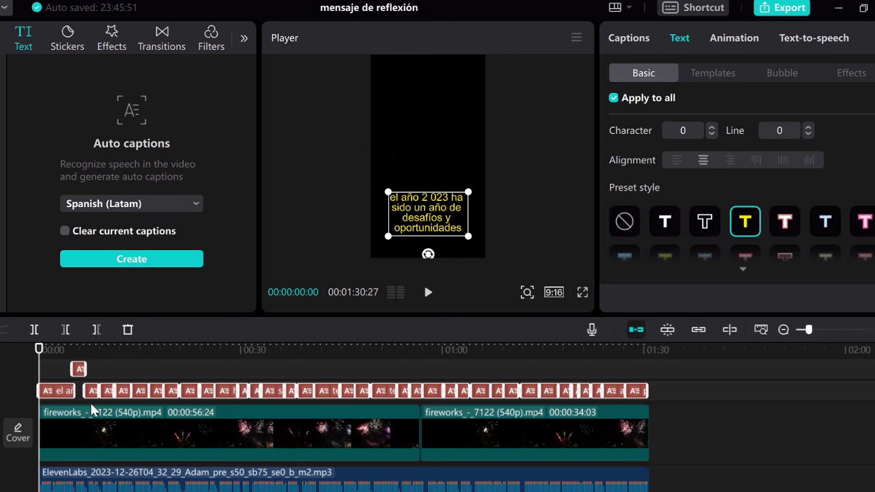
click(68, 418)
click(425, 294)
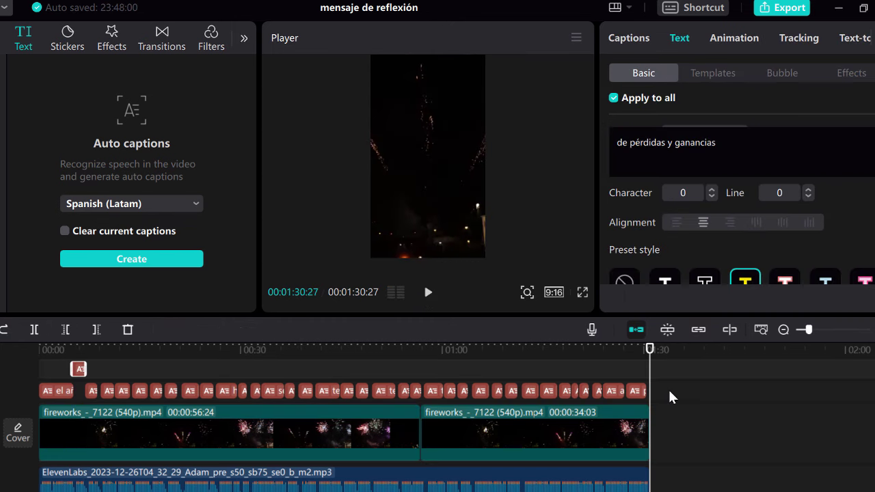
click(670, 397)
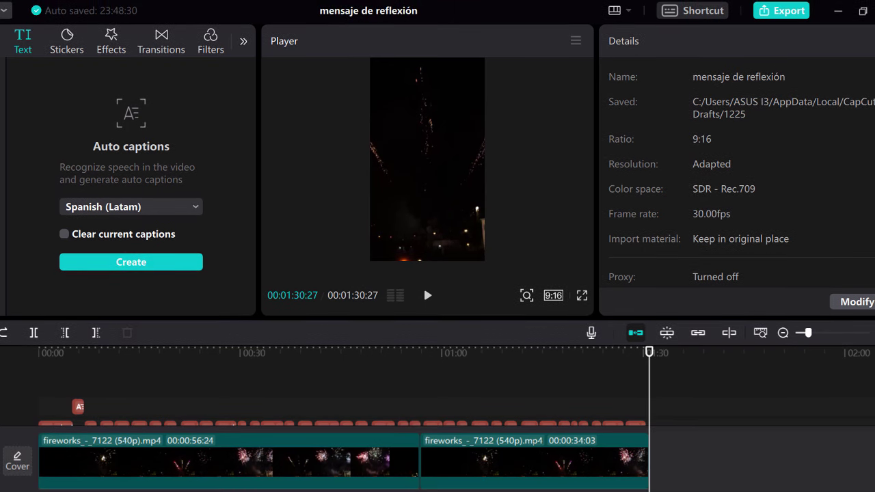
Step: Export the finished video, open its output folder, and play the exported "mensaje de reflexión" file
click(779, 12)
click(551, 458)
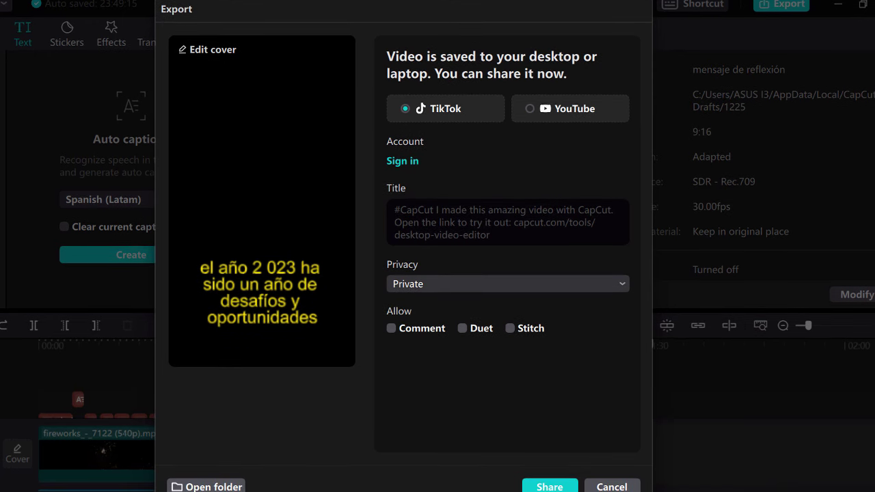
click(213, 481)
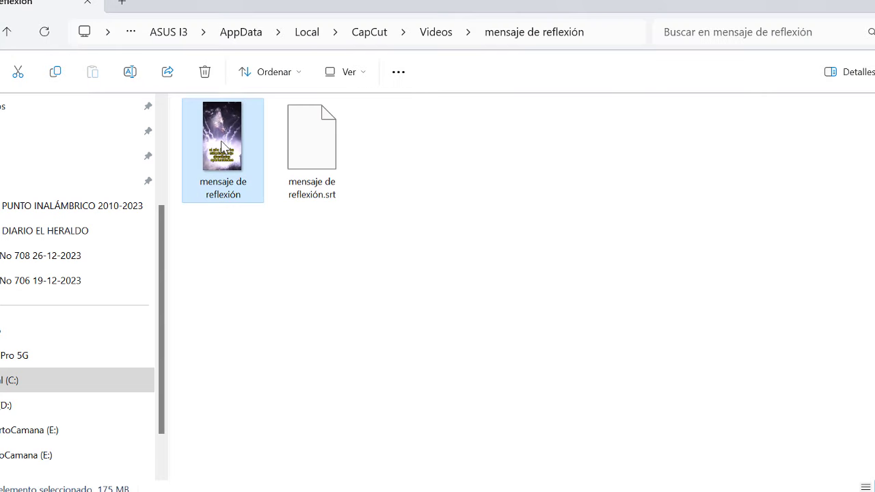
double_click(221, 145)
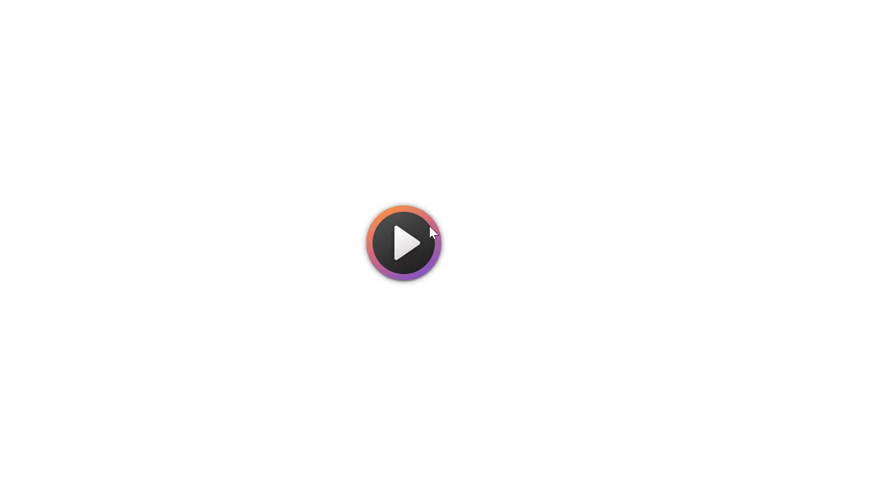